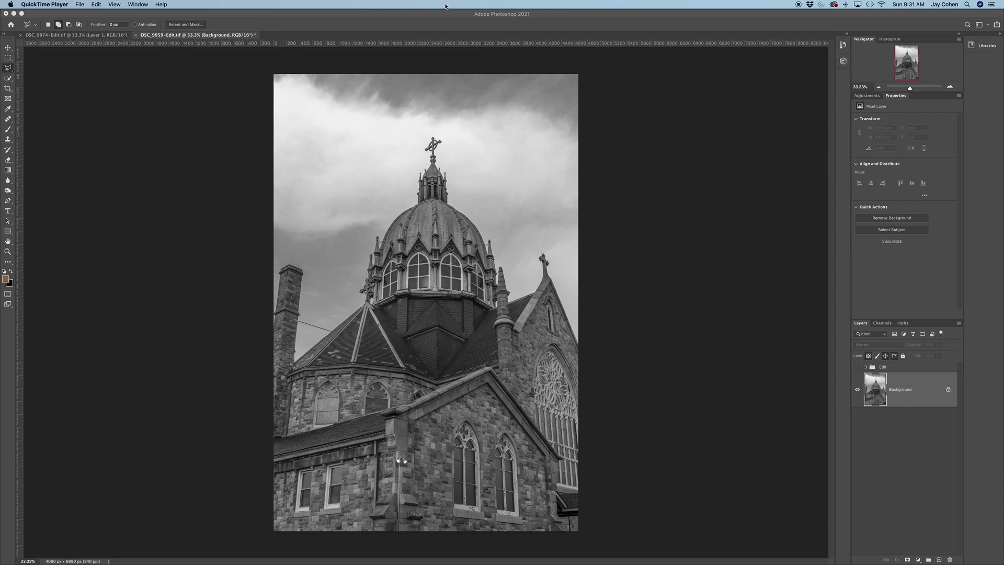
Try Select Sky on the church photo, inspect it zoomed in, then discard it
{"action": "left_click", "coordinate": [547, 158]}
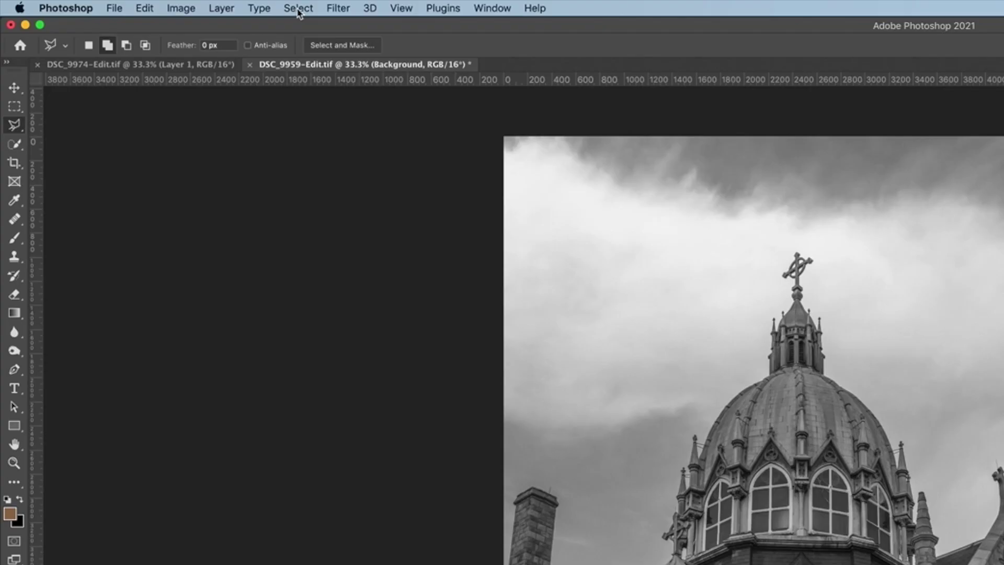
{"action": "left_click", "coordinate": [162, 5]}
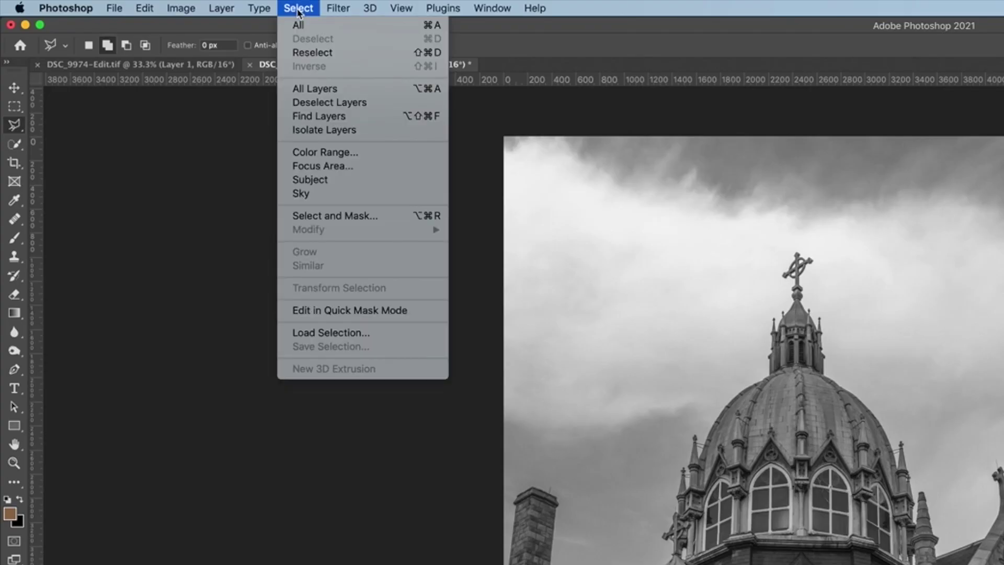
{"action": "left_click", "coordinate": [330, 198]}
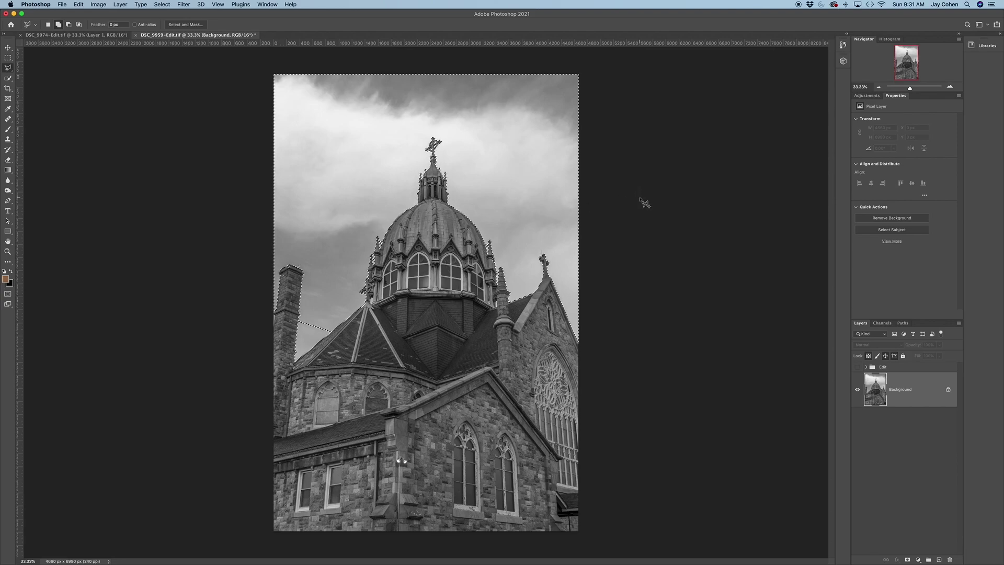
{"action": "key", "text": "super+plus"}
{"action": "key", "text": "super+plus"}
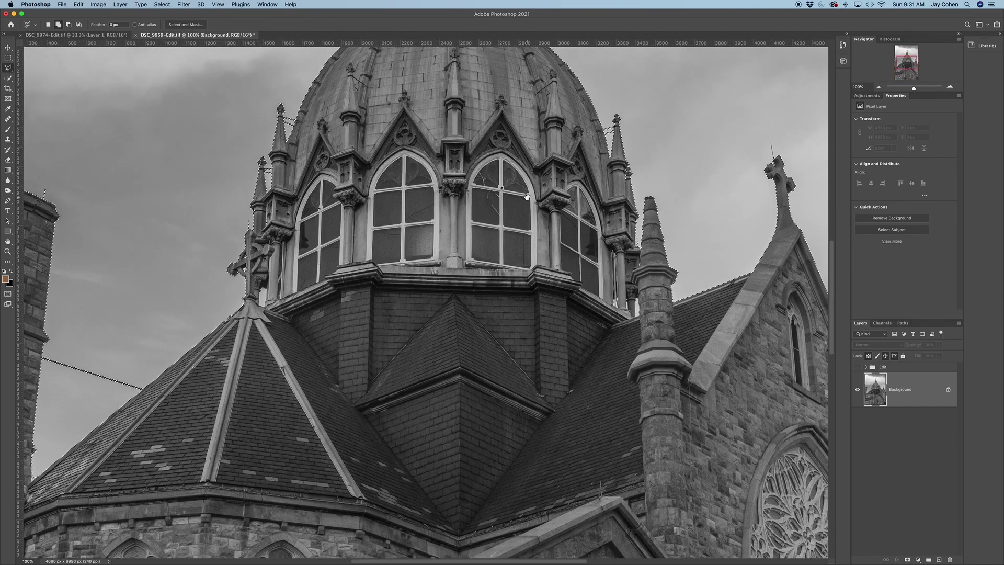
{"action": "key", "text": "super+plus"}
{"action": "left_click_drag", "start_coordinate": [539, 83], "coordinate": [480, 442]}
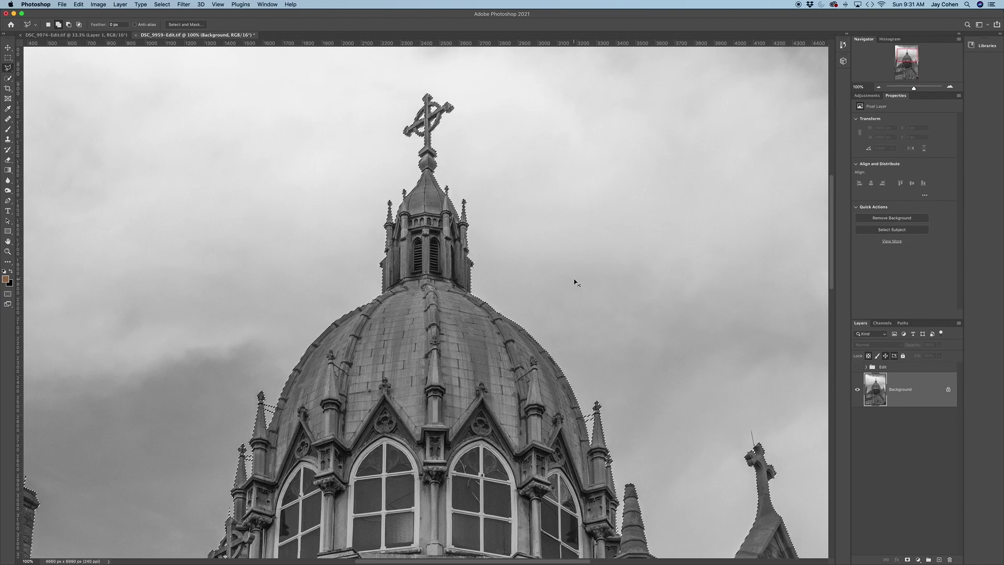
{"action": "key", "text": "super+minus"}
{"action": "key", "text": "super+minus"}
{"action": "key", "text": "super+minus"}
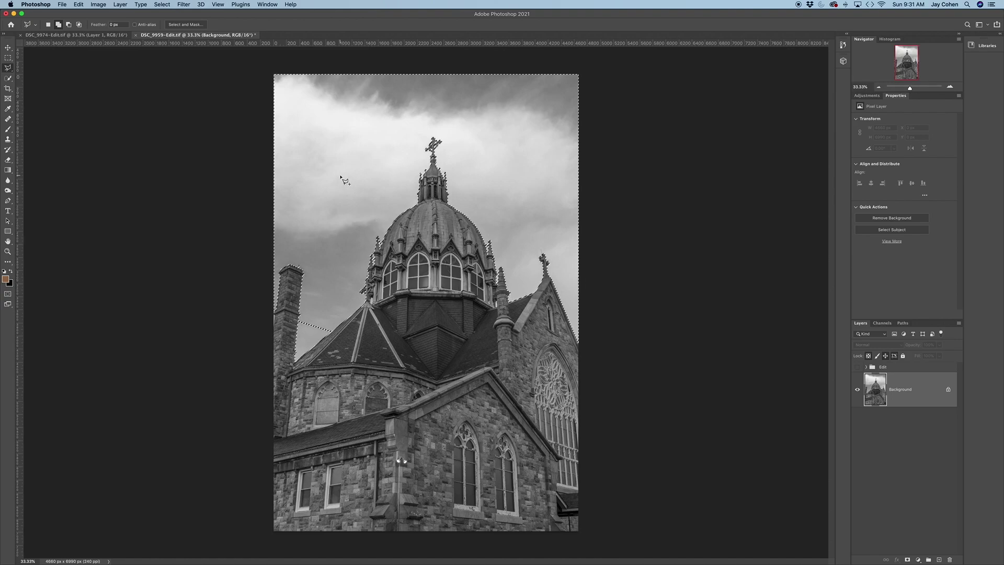
{"action": "key", "text": "super+d"}
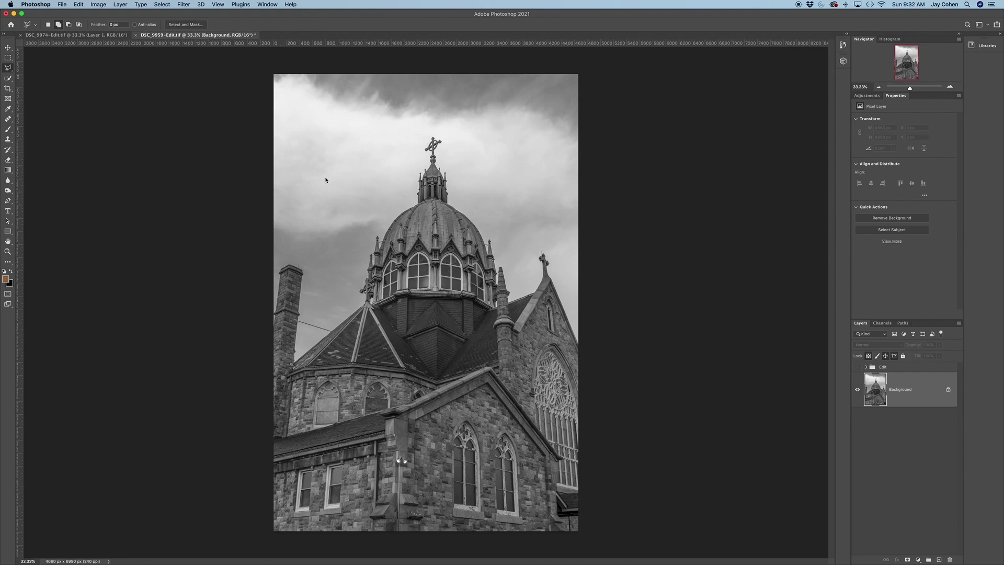
Load the saved 'sky' channel as a selection
{"action": "left_click", "coordinate": [162, 5]}
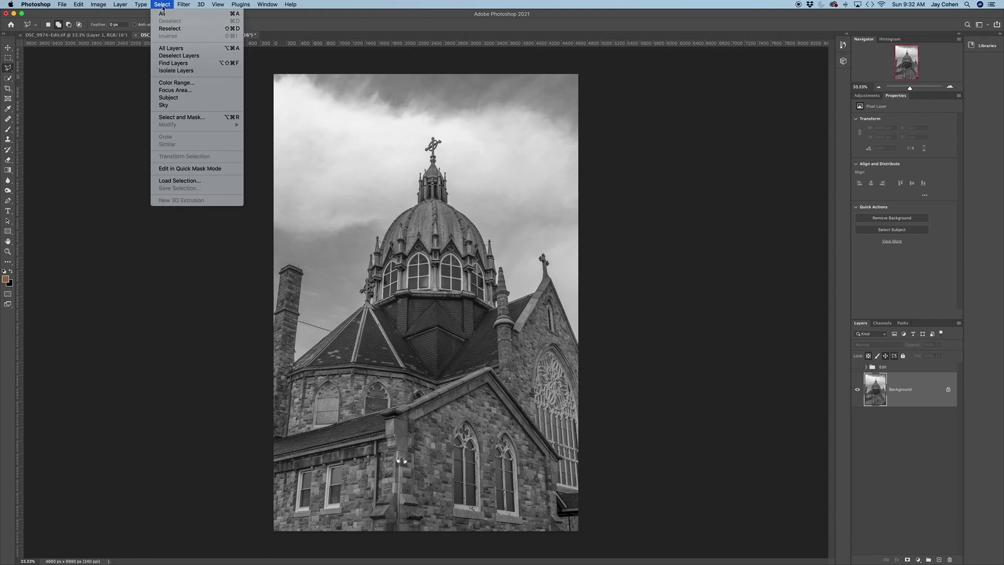
{"action": "left_click", "coordinate": [180, 181]}
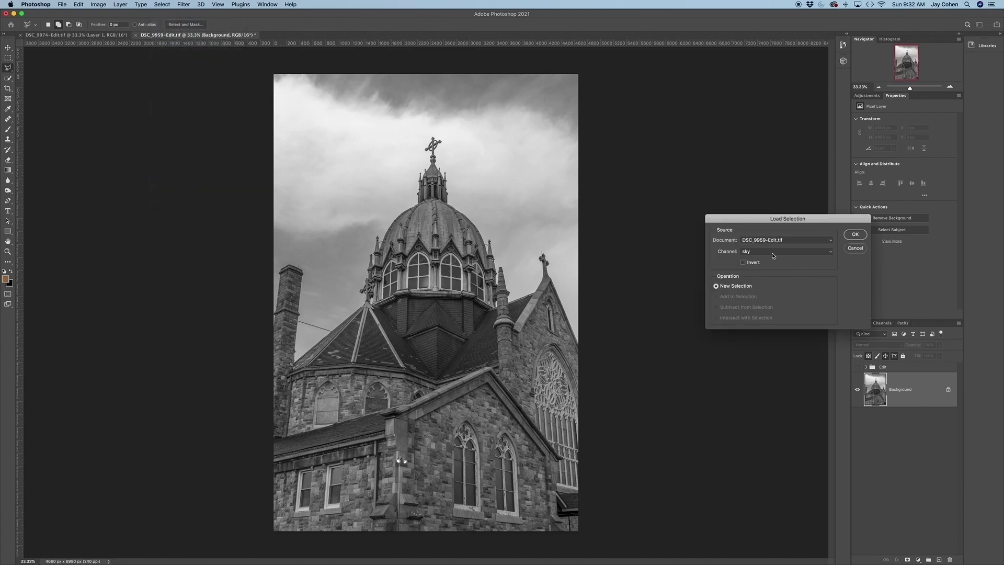
{"action": "left_click", "coordinate": [853, 234]}
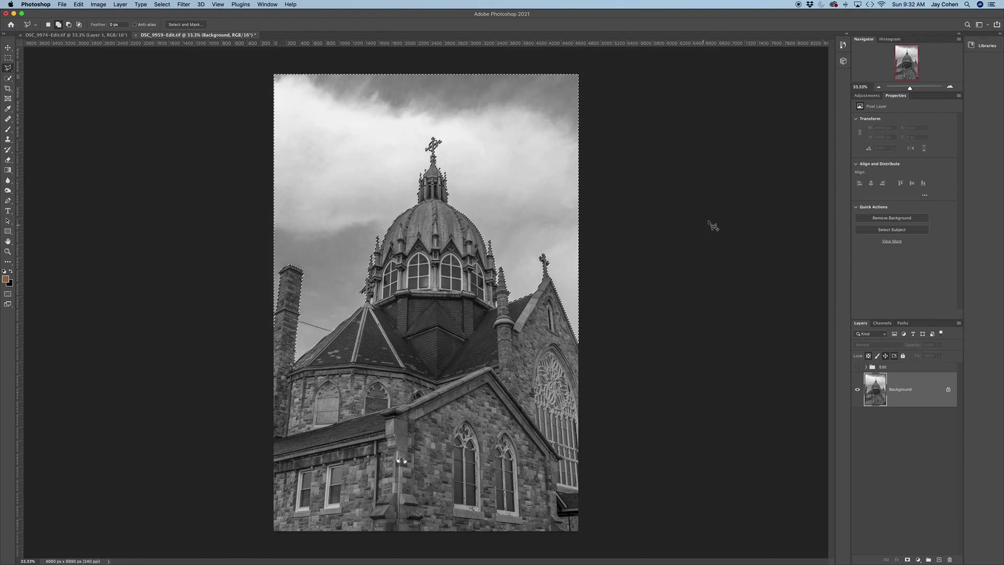
{"action": "left_click", "coordinate": [867, 97]}
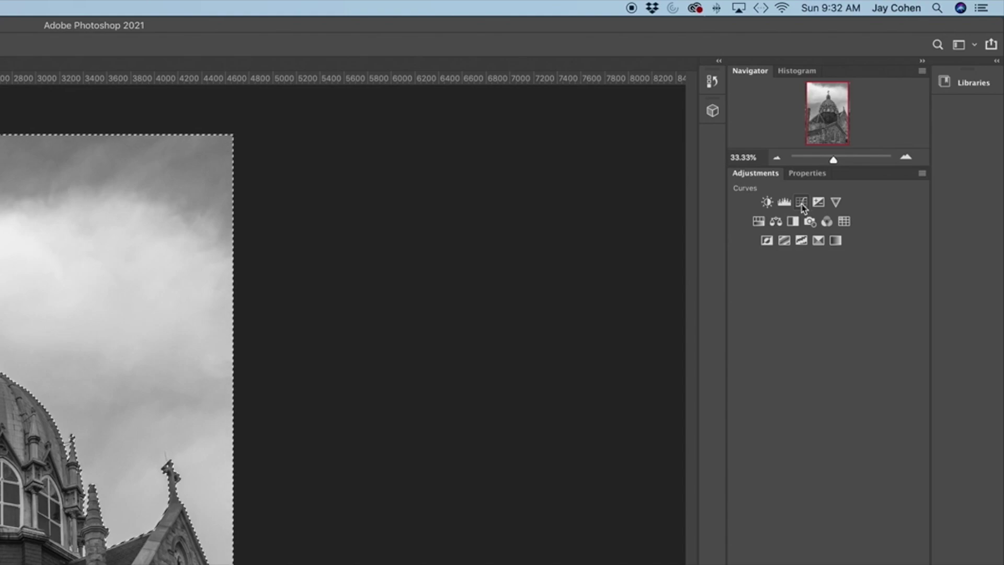
Add a Curves layer masked to the sky and drag its points down to darken it
{"action": "left_click", "coordinate": [802, 203]}
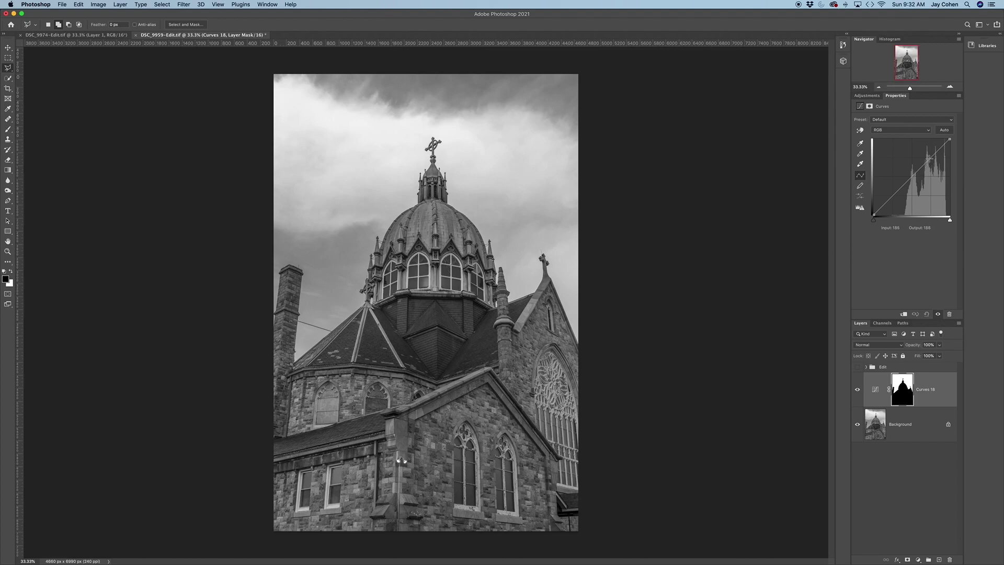
{"action": "left_click_drag", "start_coordinate": [929, 159], "coordinate": [932, 174]}
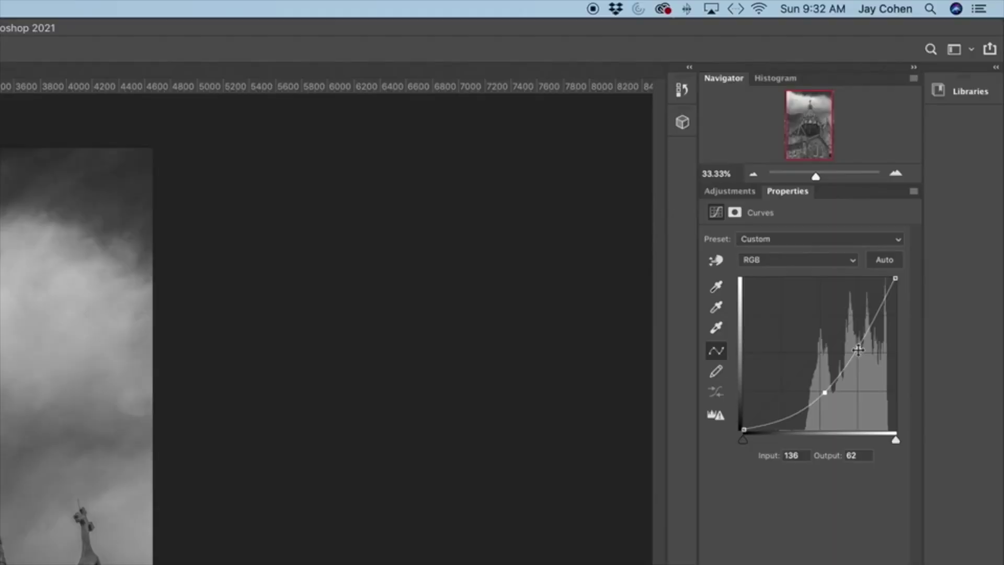
{"action": "left_click_drag", "start_coordinate": [931, 174], "coordinate": [934, 178]}
{"action": "left_click_drag", "start_coordinate": [863, 355], "coordinate": [866, 362]}
{"action": "left_click_drag", "start_coordinate": [824, 395], "coordinate": [826, 406]}
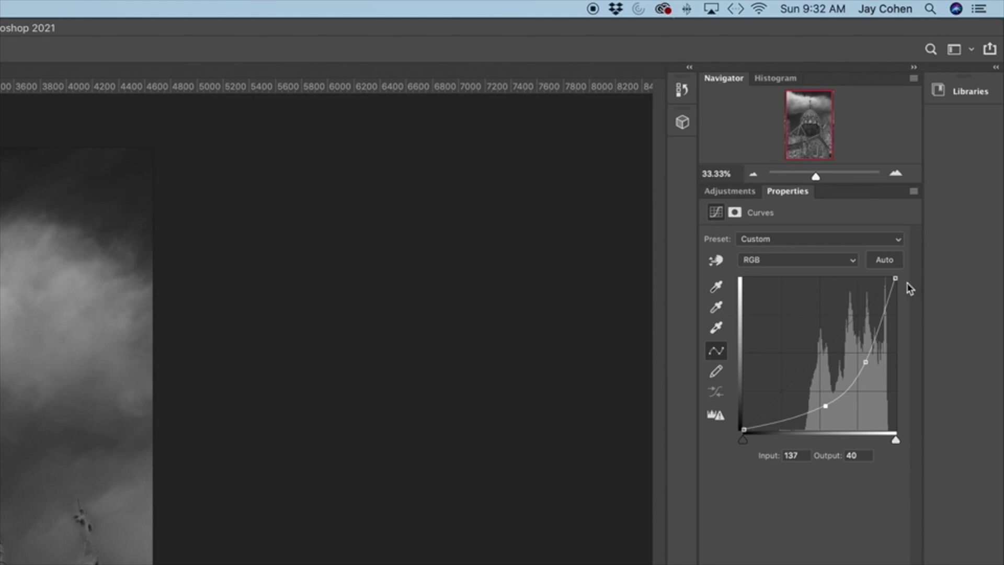
{"action": "left_click_drag", "start_coordinate": [896, 281], "coordinate": [896, 317]}
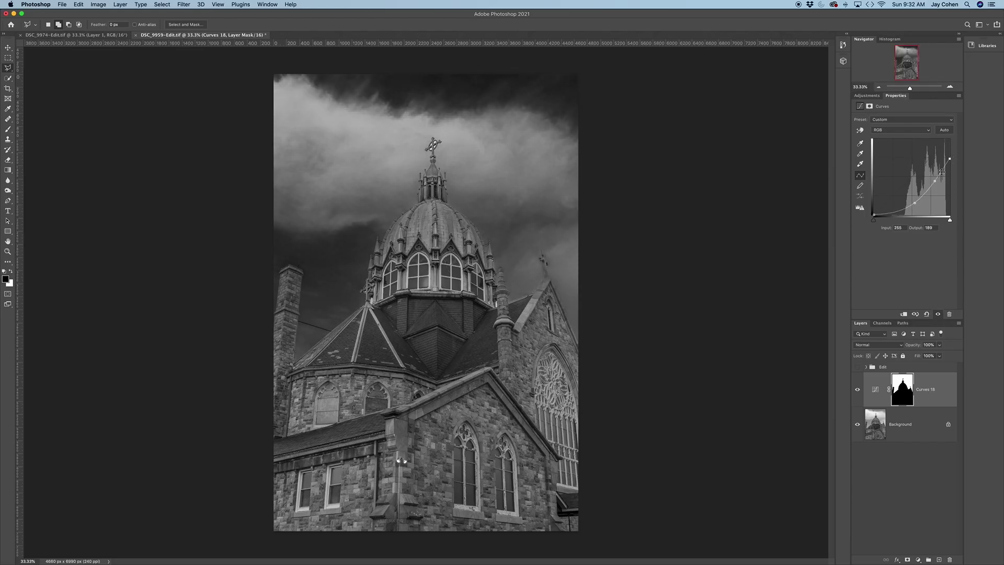
{"action": "left_click_drag", "start_coordinate": [935, 181], "coordinate": [937, 187]}
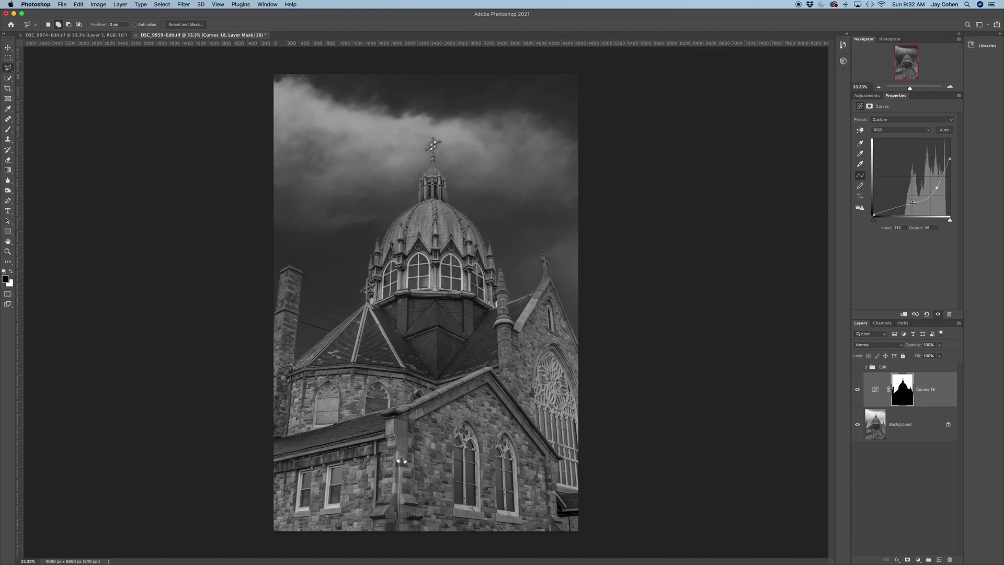
Fine-tune the sky curve's shadow and highlight points, then compare before and after
{"action": "left_click_drag", "start_coordinate": [915, 202], "coordinate": [915, 210]}
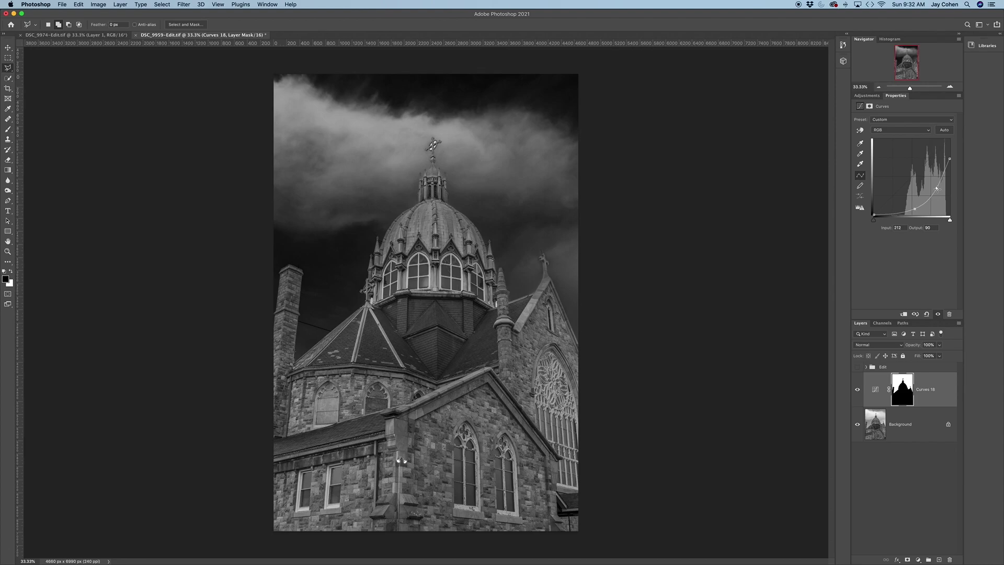
{"action": "left_click_drag", "start_coordinate": [936, 189], "coordinate": [937, 193]}
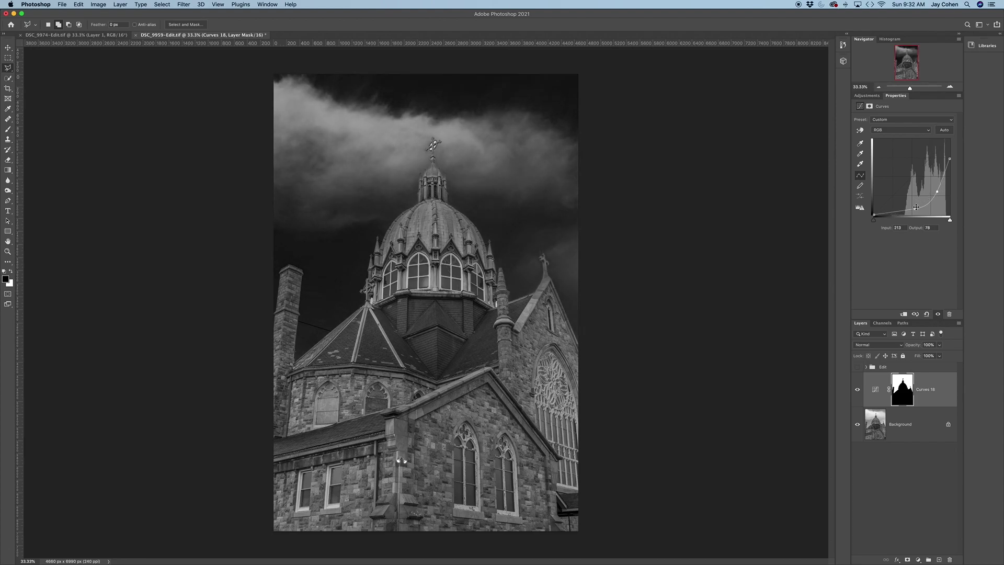
{"action": "left_click_drag", "start_coordinate": [915, 209], "coordinate": [915, 210]}
{"action": "left_click_drag", "start_coordinate": [950, 160], "coordinate": [952, 164]}
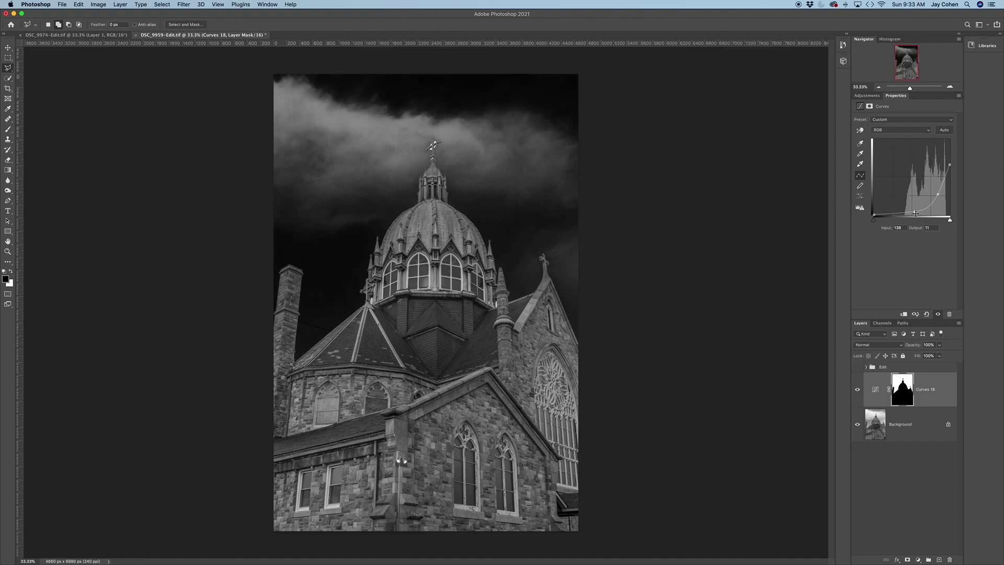
{"action": "left_click", "coordinate": [858, 390]}
{"action": "left_click", "coordinate": [858, 390]}
Load the saved 'lower front' channel as a selection and check it zoomed in
{"action": "left_click", "coordinate": [164, 4]}
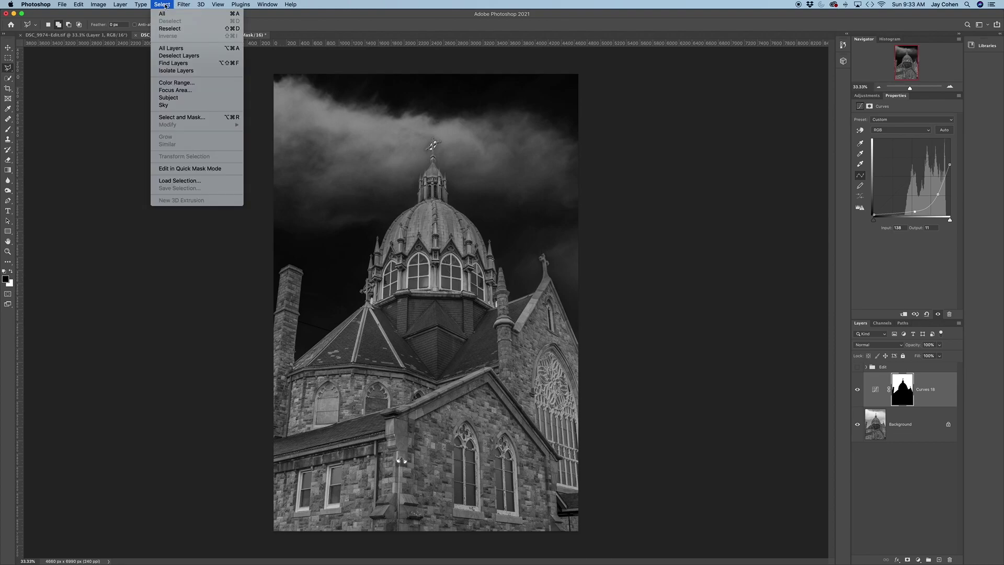
{"action": "left_click", "coordinate": [173, 181]}
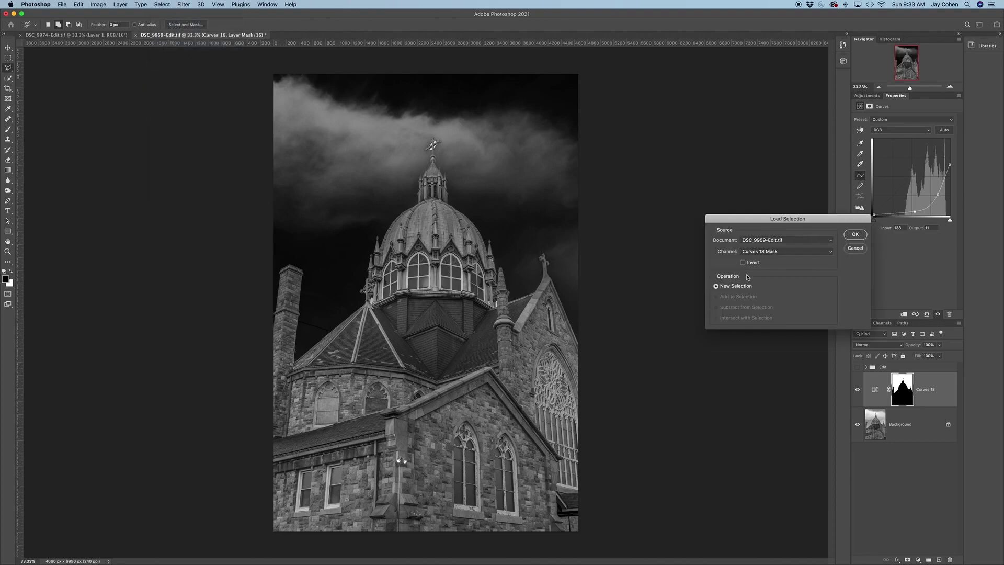
{"action": "left_click", "coordinate": [756, 251]}
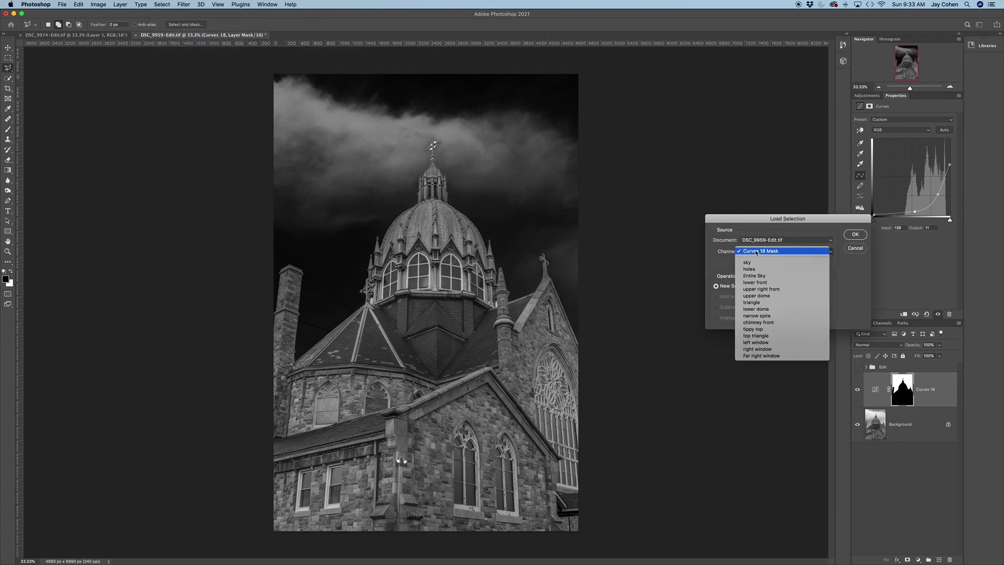
{"action": "left_click", "coordinate": [755, 284]}
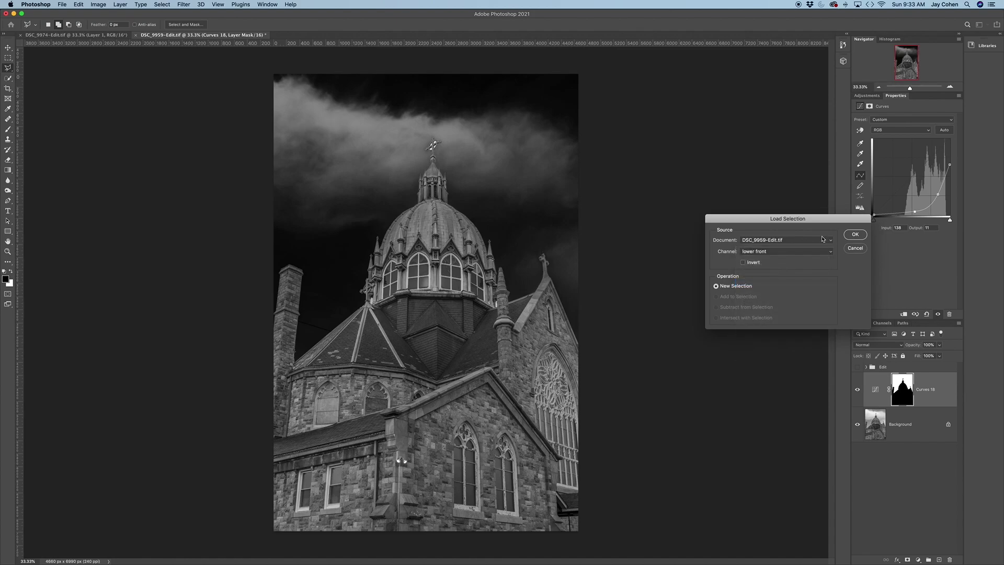
{"action": "left_click", "coordinate": [853, 235]}
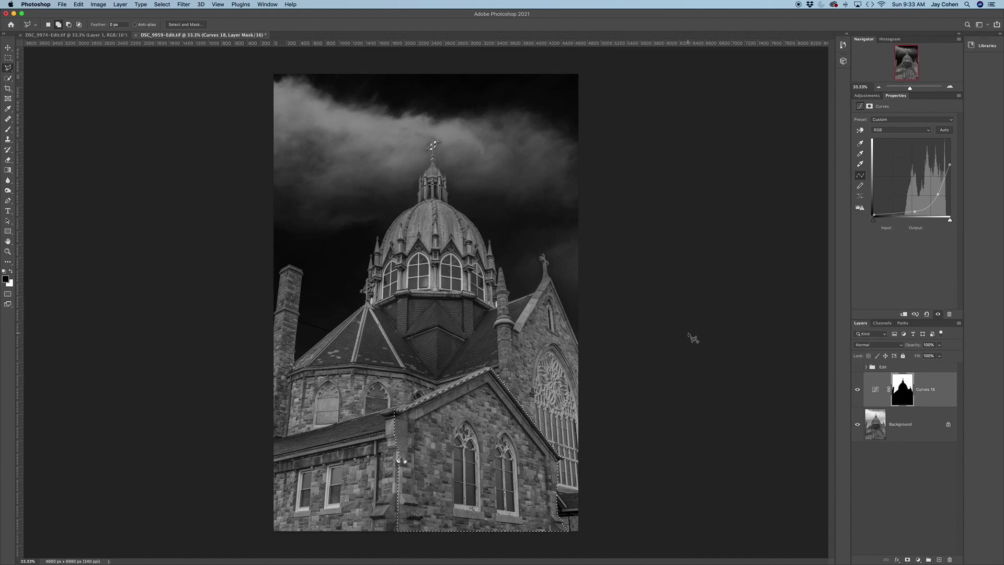
{"action": "key", "text": "super+equal"}
{"action": "key", "text": "super+equal"}
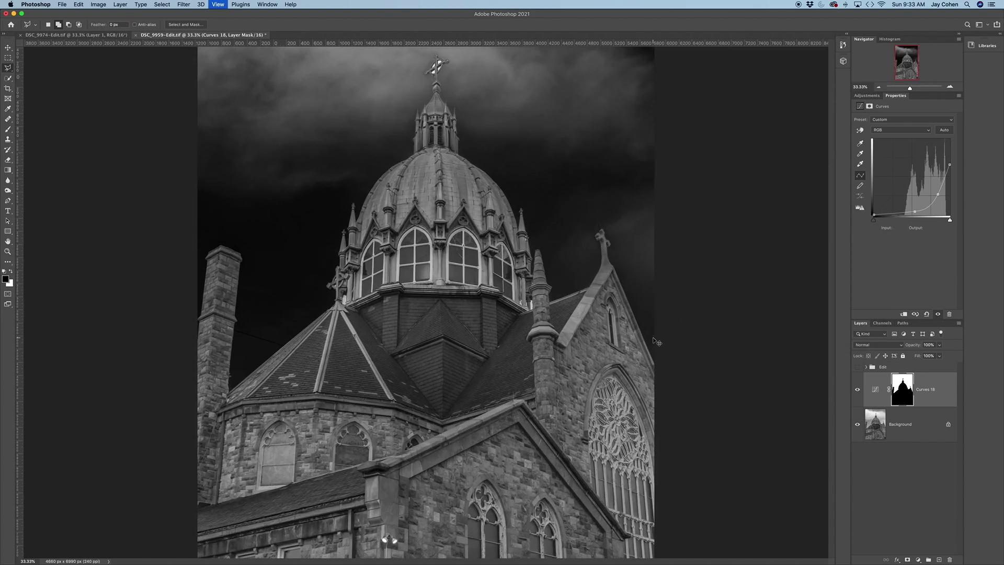
{"action": "scroll", "coordinate": [533, 414], "scroll_direction": "down", "scroll_amount": 10}
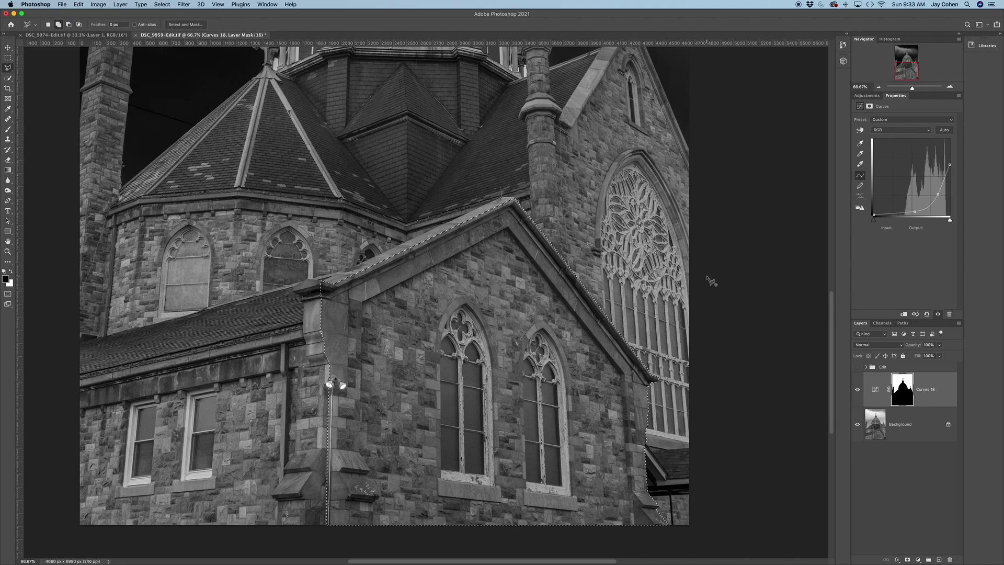
{"action": "key", "text": "super+minus"}
{"action": "key", "text": "super+minus"}
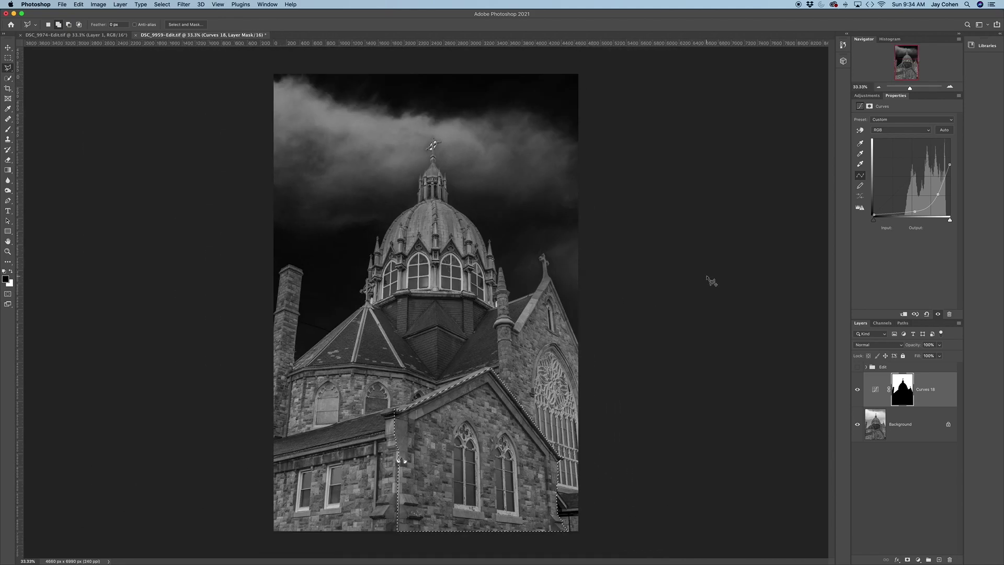
{"action": "left_click", "coordinate": [869, 96]}
Add a Curves layer masked to the lower front wall and raise the curve
{"action": "left_click", "coordinate": [892, 112]}
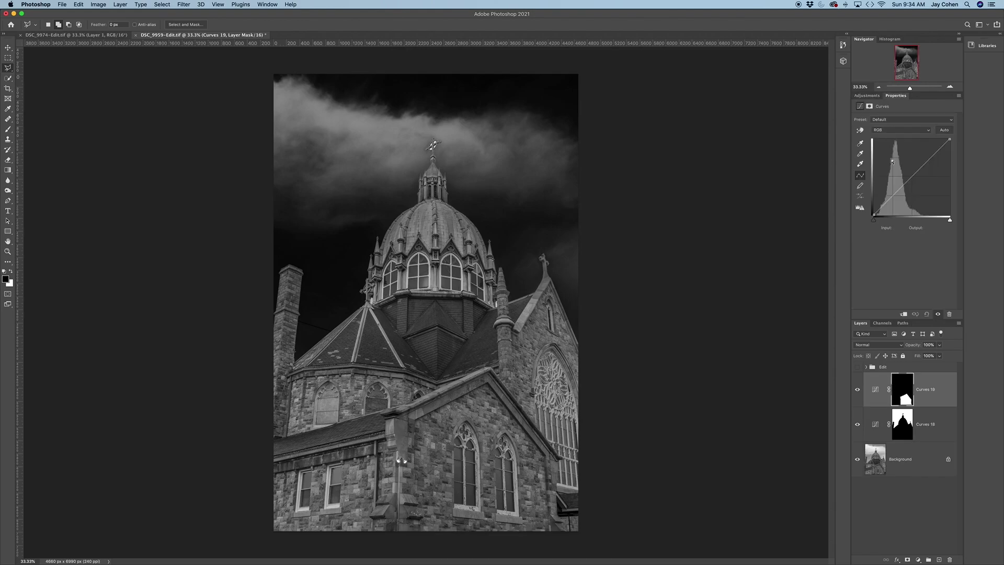
{"action": "left_click_drag", "start_coordinate": [898, 190], "coordinate": [893, 173]}
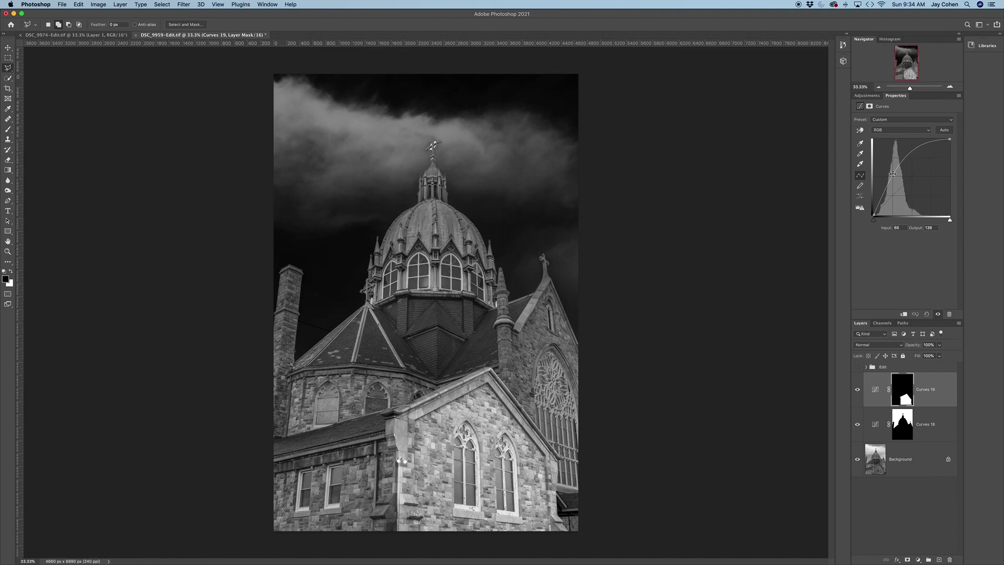
{"action": "left_click_drag", "start_coordinate": [892, 173], "coordinate": [893, 176]}
Reselect the lower front, pick the Gradient tool with white foreground, then deselect
{"action": "left_click", "coordinate": [162, 5]}
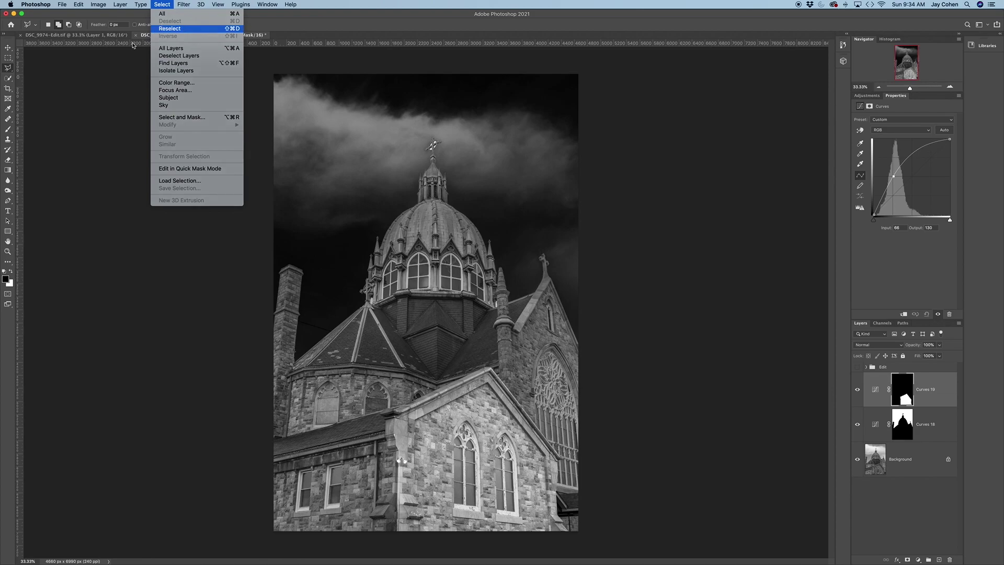
{"action": "left_click", "coordinate": [173, 28]}
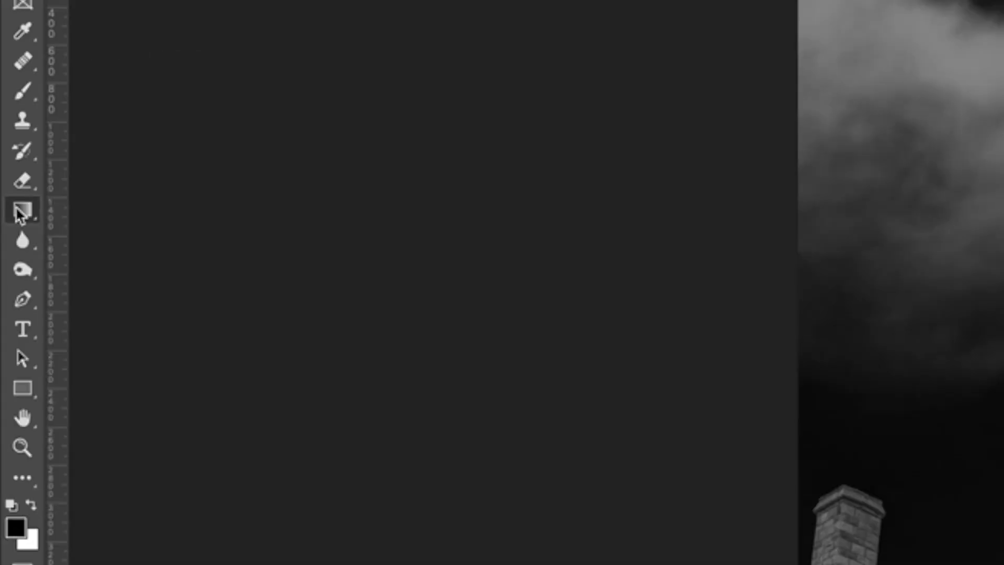
{"action": "left_click", "coordinate": [16, 207]}
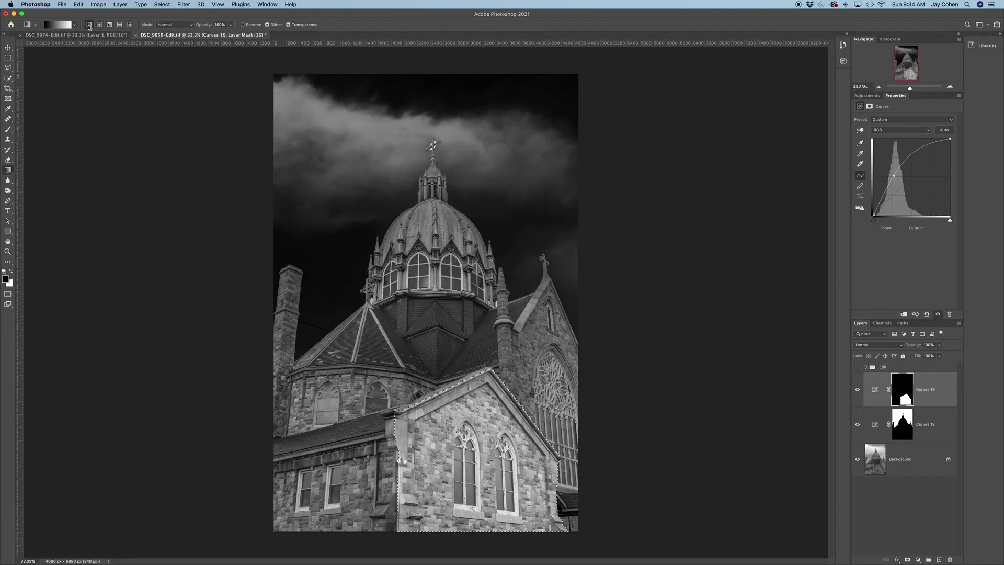
{"action": "left_click", "coordinate": [12, 271]}
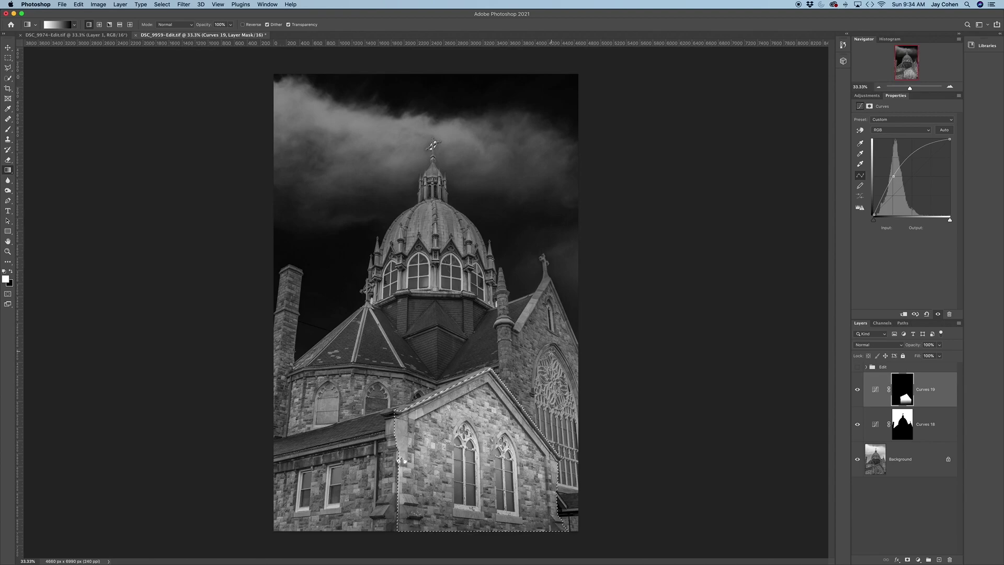
{"action": "key", "text": "super+d"}
Load the saved 'upper right front' channel as a selection
{"action": "left_click", "coordinate": [162, 5]}
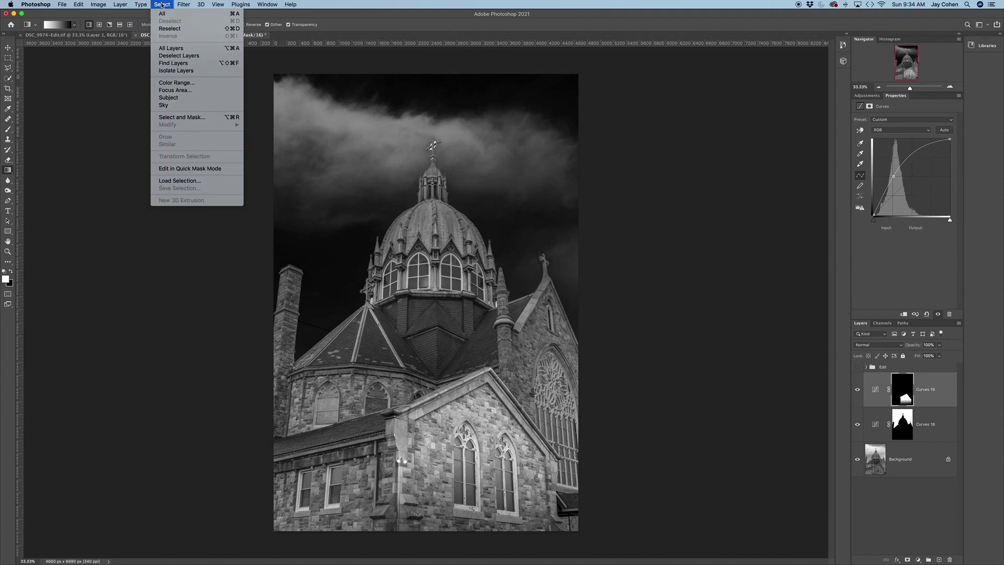
{"action": "left_click", "coordinate": [185, 181]}
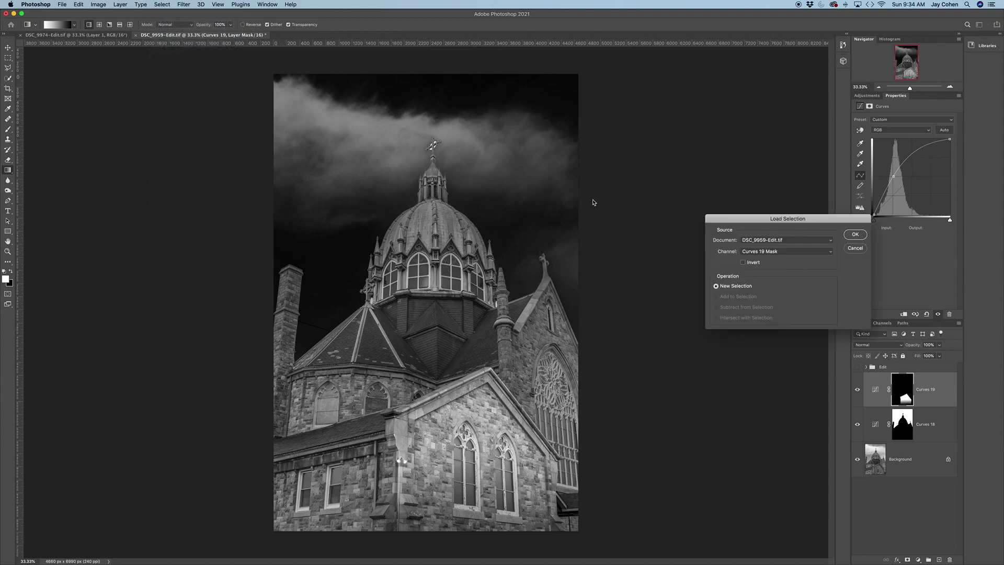
{"action": "left_click", "coordinate": [775, 253]}
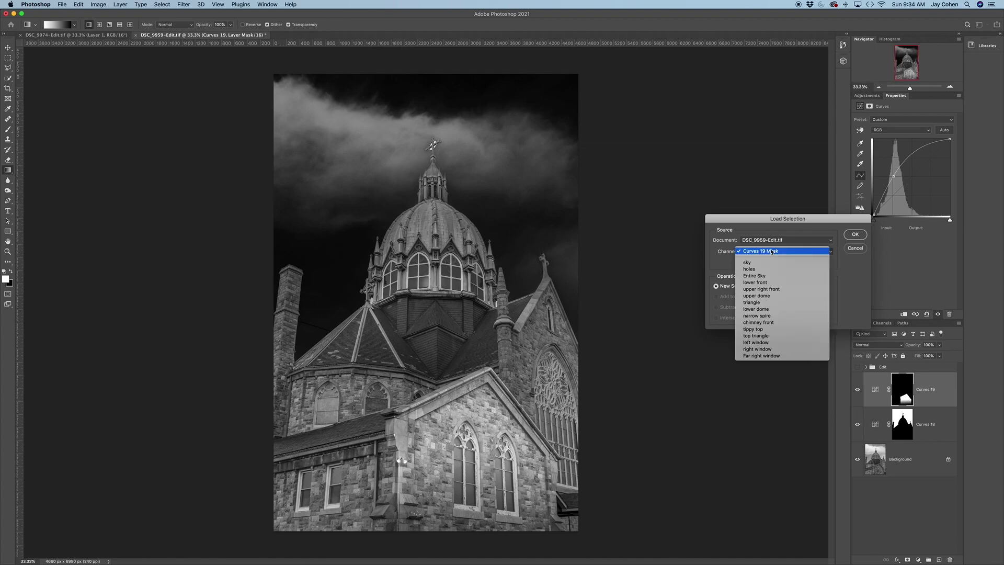
{"action": "left_click", "coordinate": [769, 290]}
{"action": "left_click", "coordinate": [855, 234]}
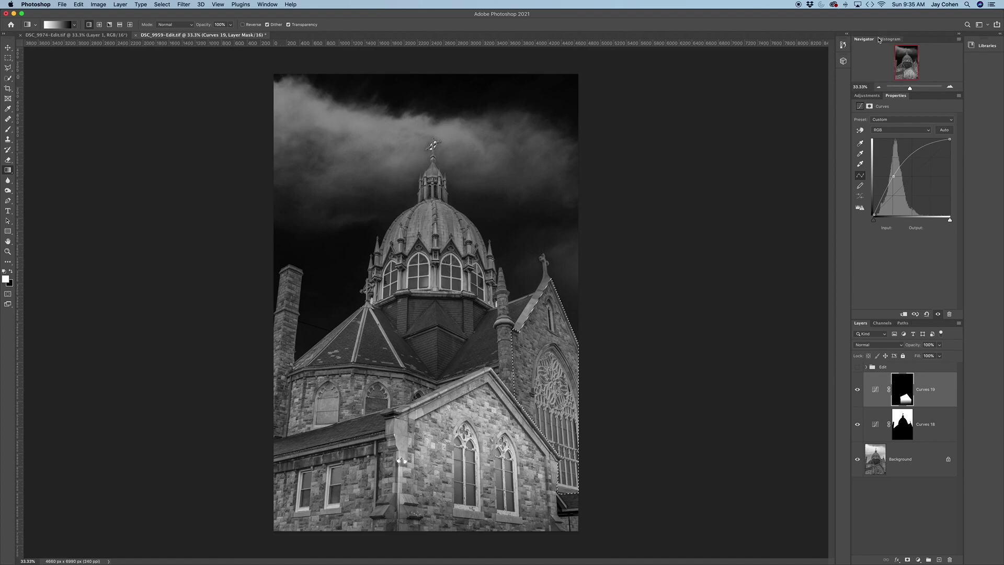
Add Curves 20 masked to that face and raise the curve to brighten it
{"action": "left_click", "coordinate": [866, 96]}
{"action": "left_click", "coordinate": [892, 111]}
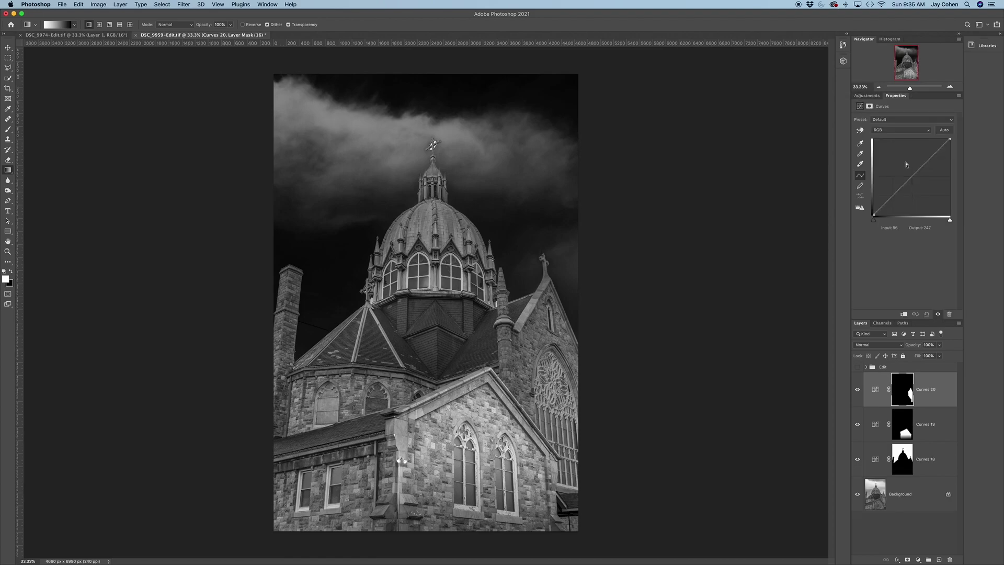
{"action": "left_click_drag", "start_coordinate": [900, 189], "coordinate": [893, 174]}
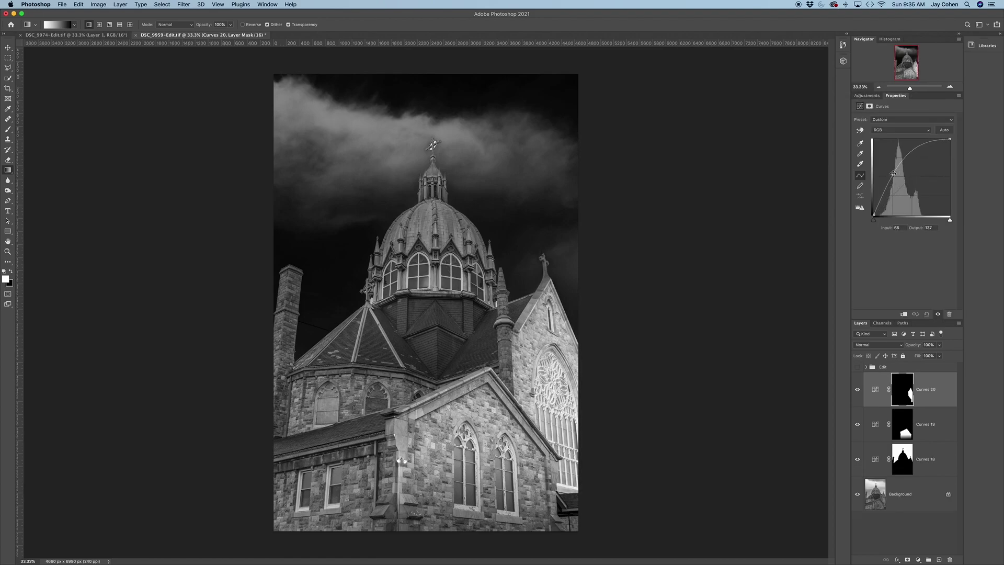
Reselect the face, deselect, and toggle Curves 20 to compare before and after
{"action": "left_click", "coordinate": [162, 5]}
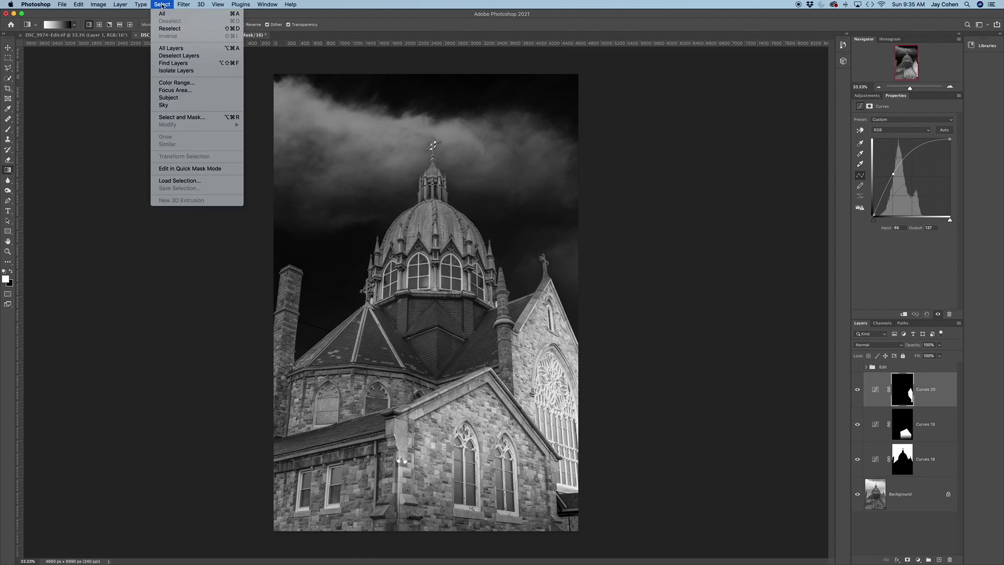
{"action": "left_click", "coordinate": [168, 29]}
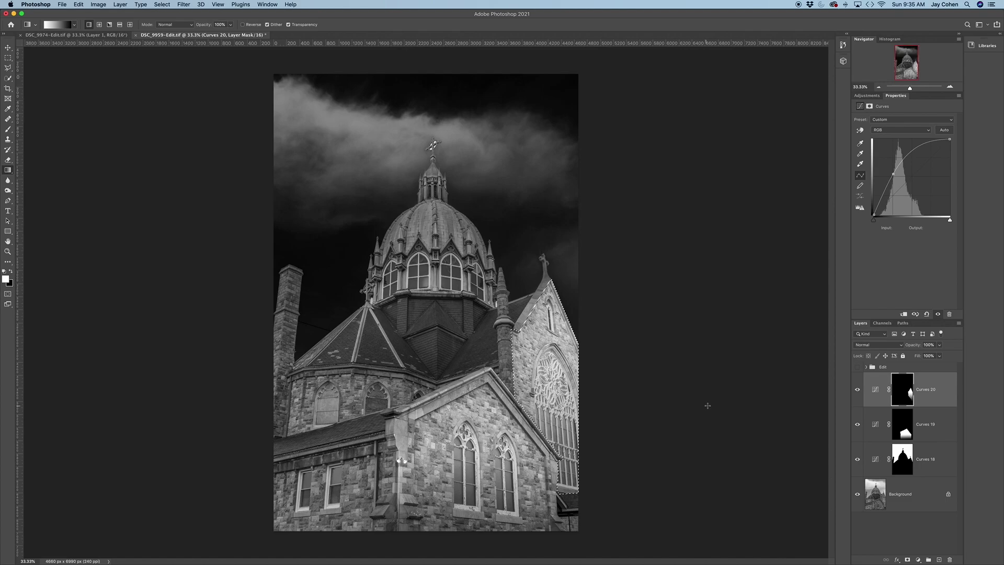
{"action": "key", "text": "super+d"}
{"action": "left_click", "coordinate": [857, 390]}
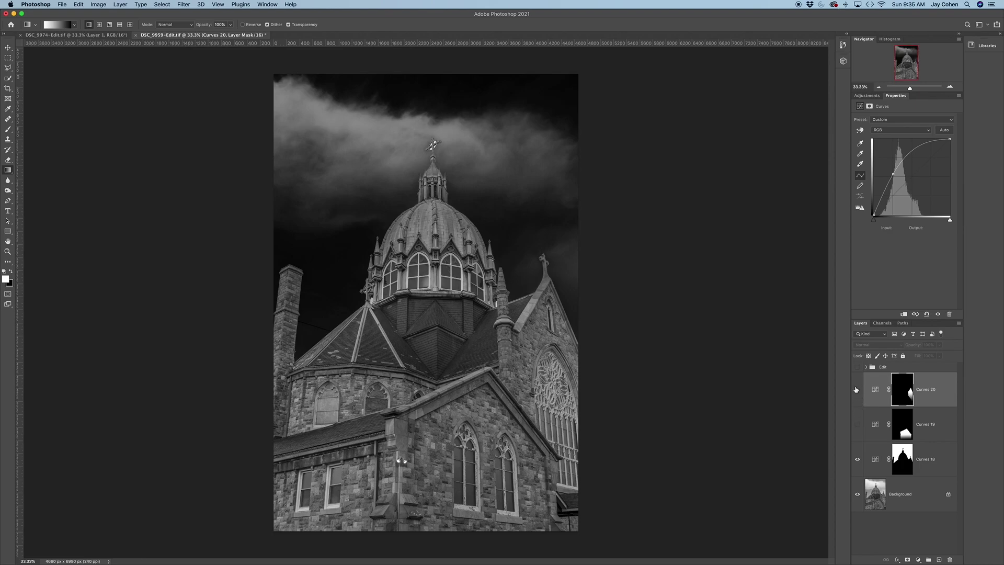
{"action": "left_click", "coordinate": [857, 428]}
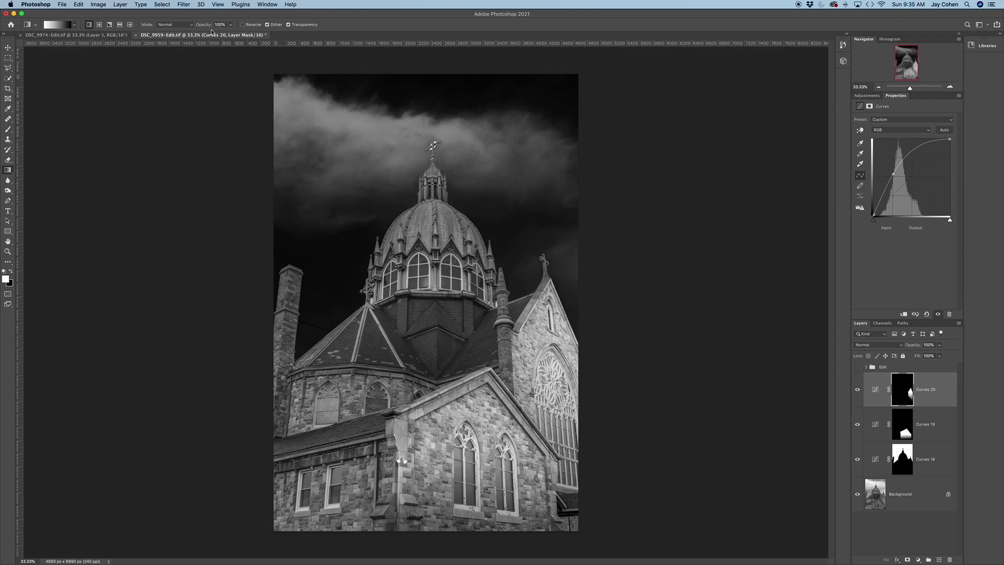
{"action": "left_click", "coordinate": [162, 5]}
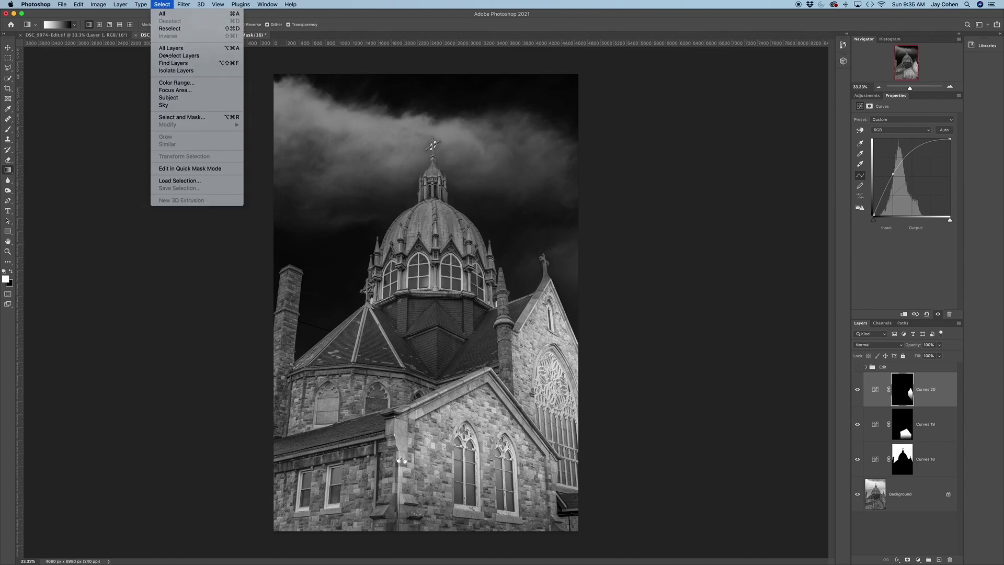
Load the 'upper dome' channel and add Curves 21 with its curve raised to brighten the dome
{"action": "left_click", "coordinate": [179, 181]}
{"action": "left_click", "coordinate": [747, 256]}
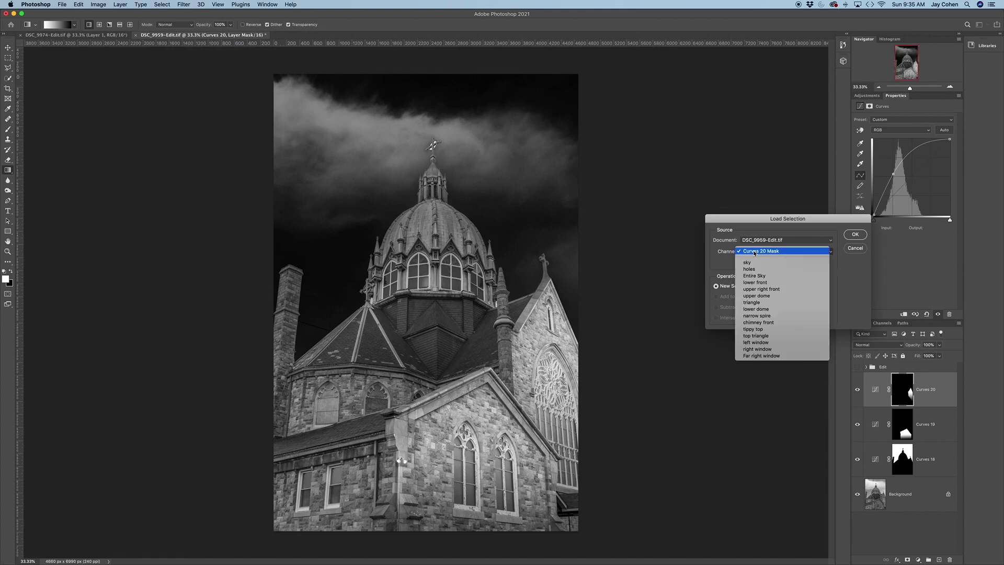
{"action": "left_click", "coordinate": [756, 296]}
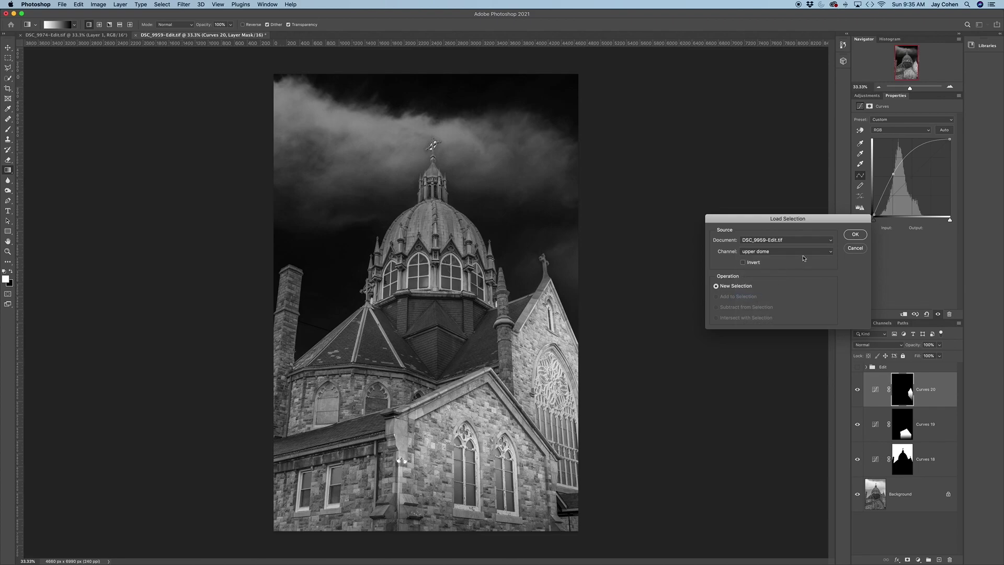
{"action": "left_click", "coordinate": [849, 236]}
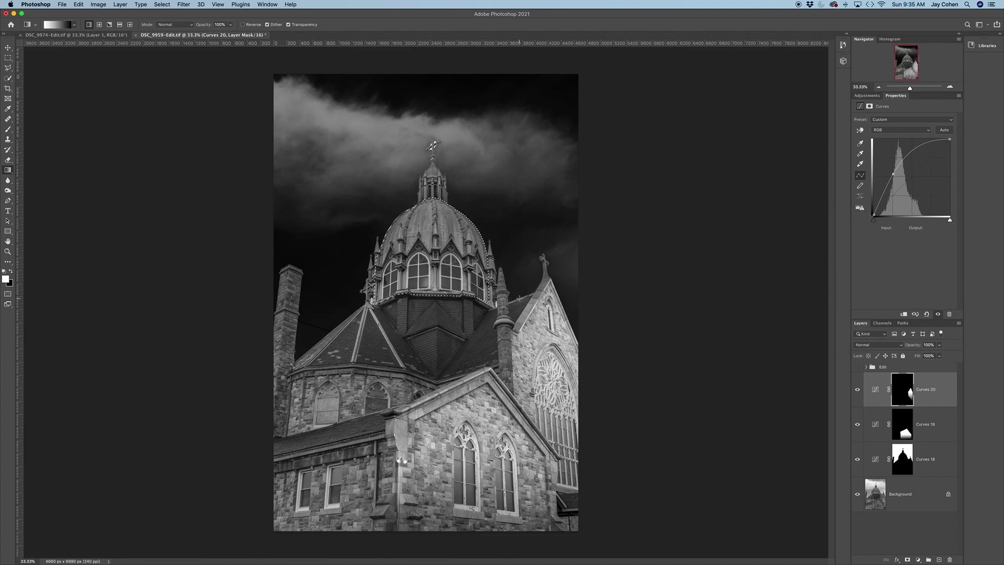
{"action": "left_click", "coordinate": [867, 96]}
{"action": "left_click", "coordinate": [893, 112]}
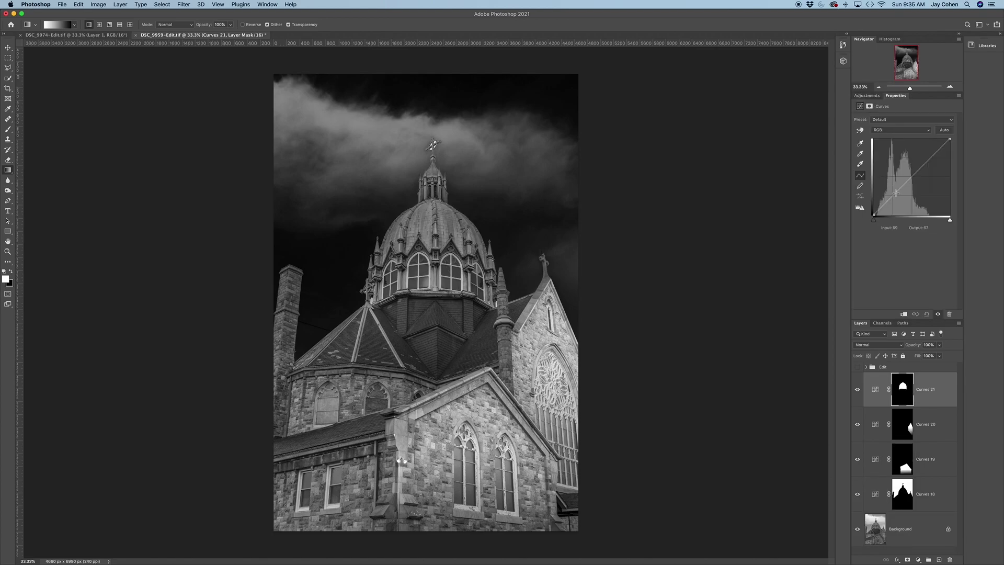
{"action": "left_click_drag", "start_coordinate": [900, 188], "coordinate": [890, 173]}
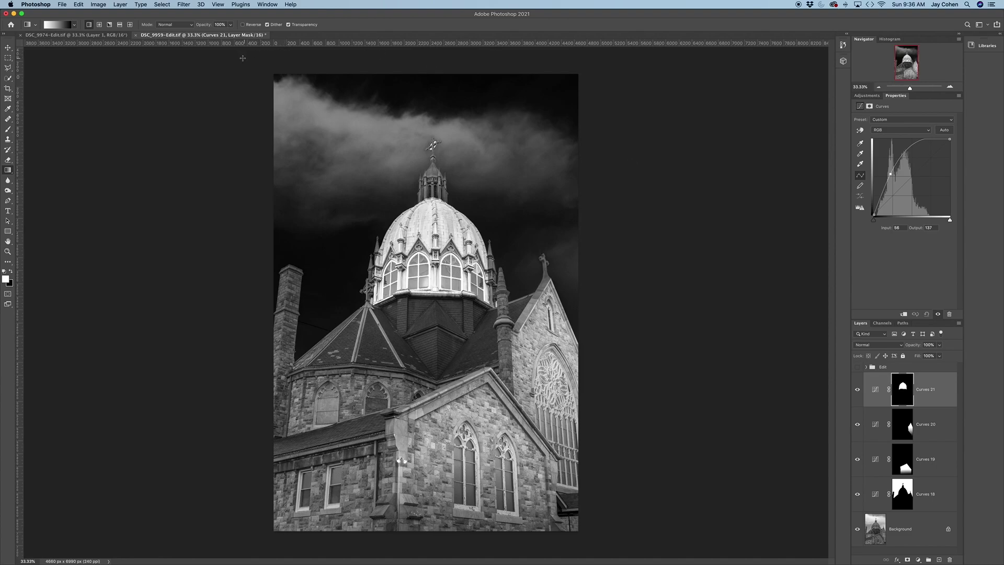
Reselect the dome, switch to the Reflected Gradient, and toggle Curves 21 to compare
{"action": "left_click", "coordinate": [159, 5]}
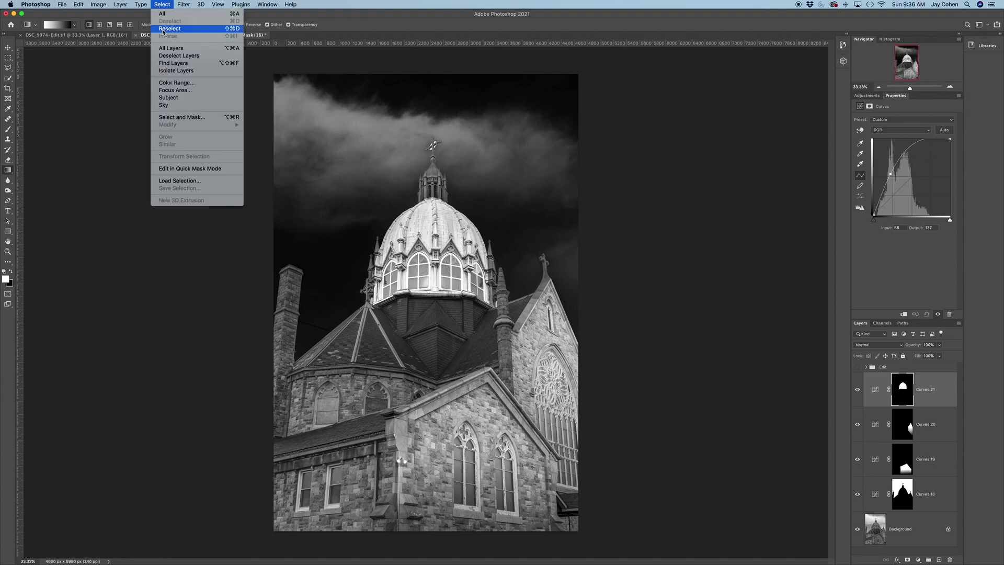
{"action": "left_click", "coordinate": [163, 31]}
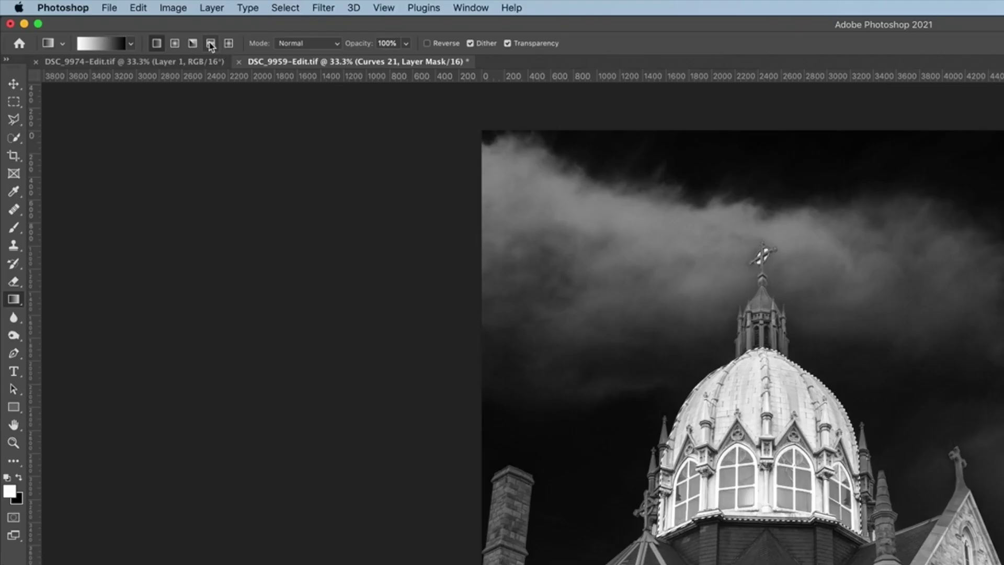
{"action": "left_click", "coordinate": [210, 44]}
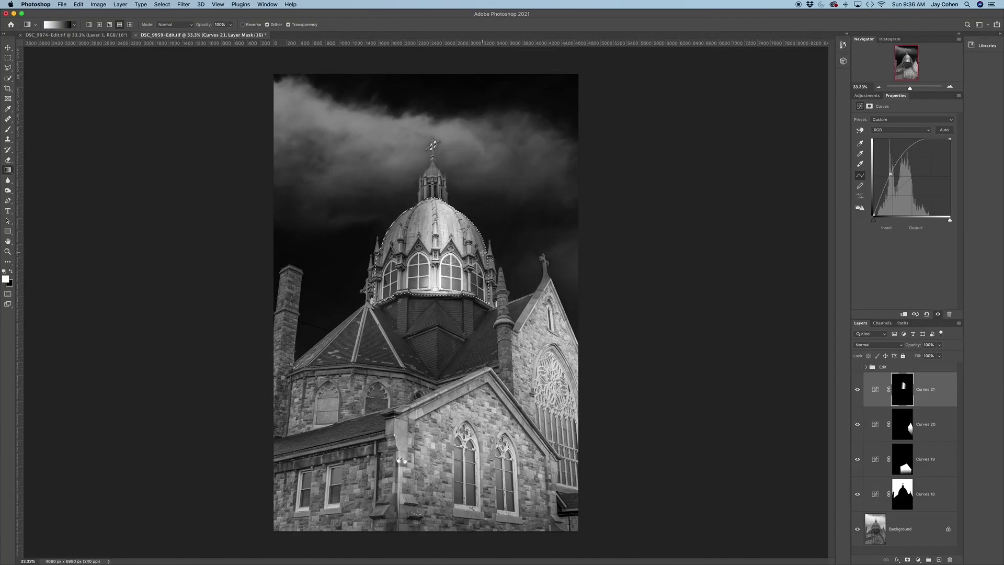
{"action": "left_click", "coordinate": [857, 390]}
{"action": "left_click", "coordinate": [857, 391]}
Load the 'triangle' channel and add Curves 22 with its curve raised to brighten the roof section
{"action": "left_click", "coordinate": [161, 6]}
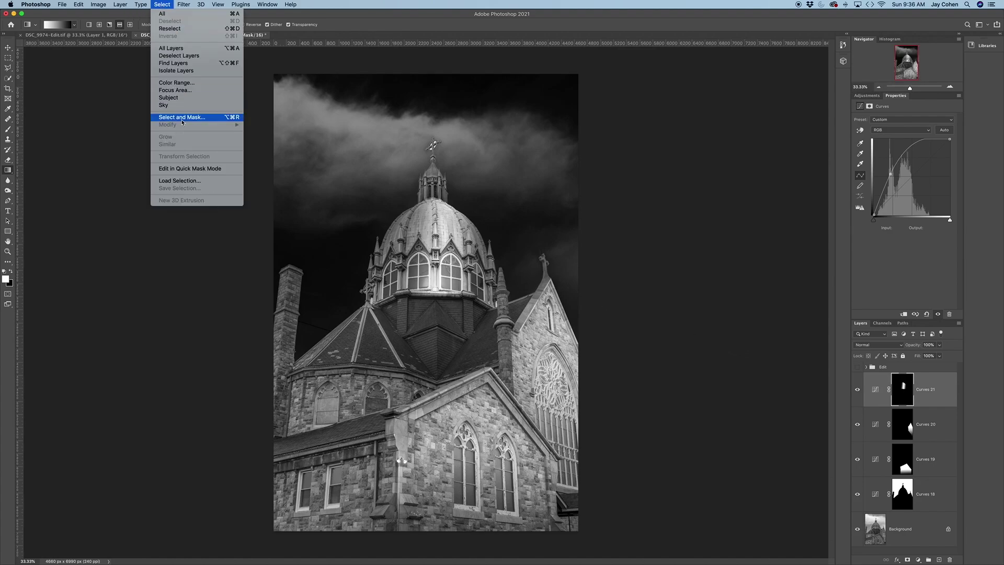
{"action": "left_click", "coordinate": [186, 181]}
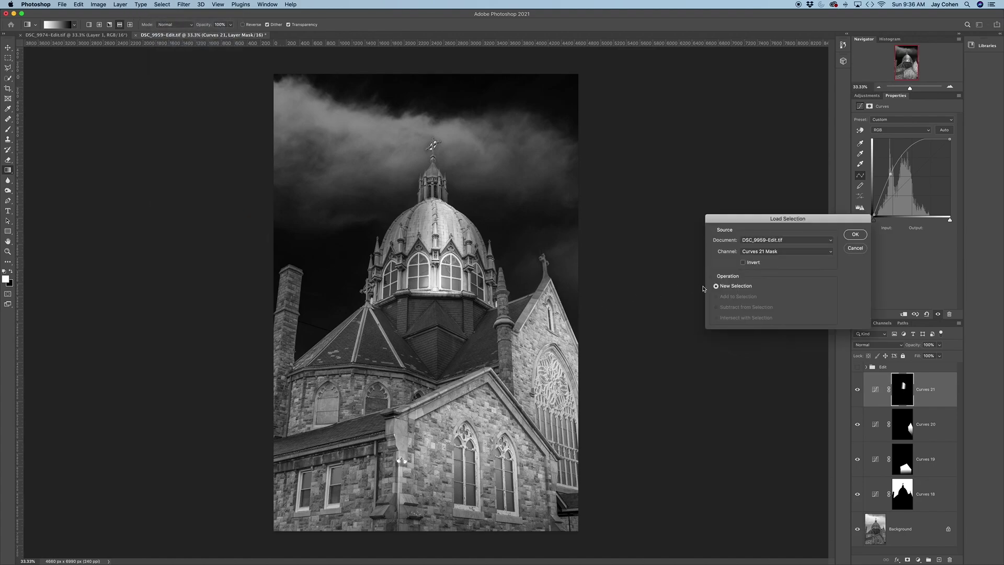
{"action": "left_click", "coordinate": [764, 252]}
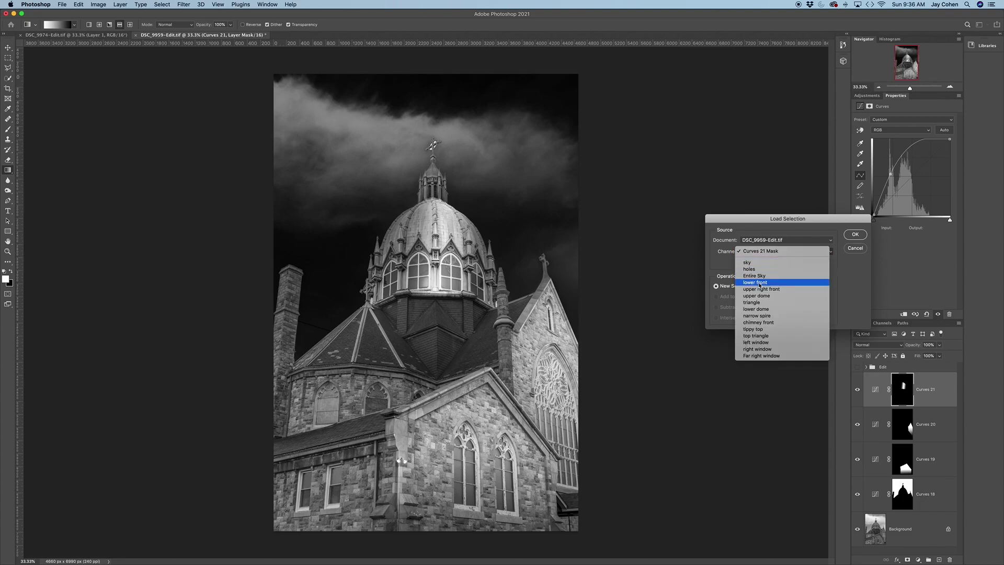
{"action": "left_click", "coordinate": [759, 303]}
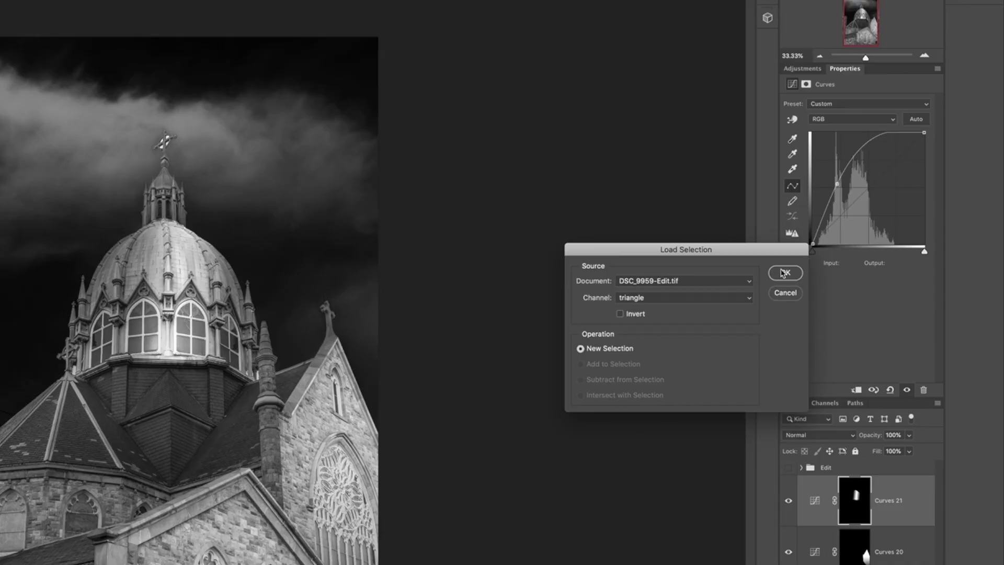
{"action": "left_click", "coordinate": [852, 235]}
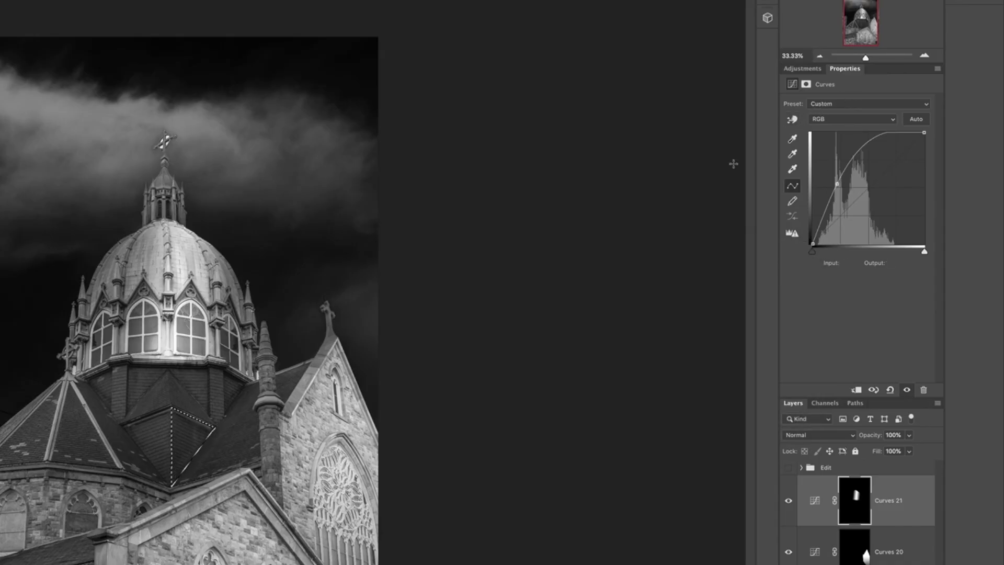
{"action": "left_click", "coordinate": [805, 69]}
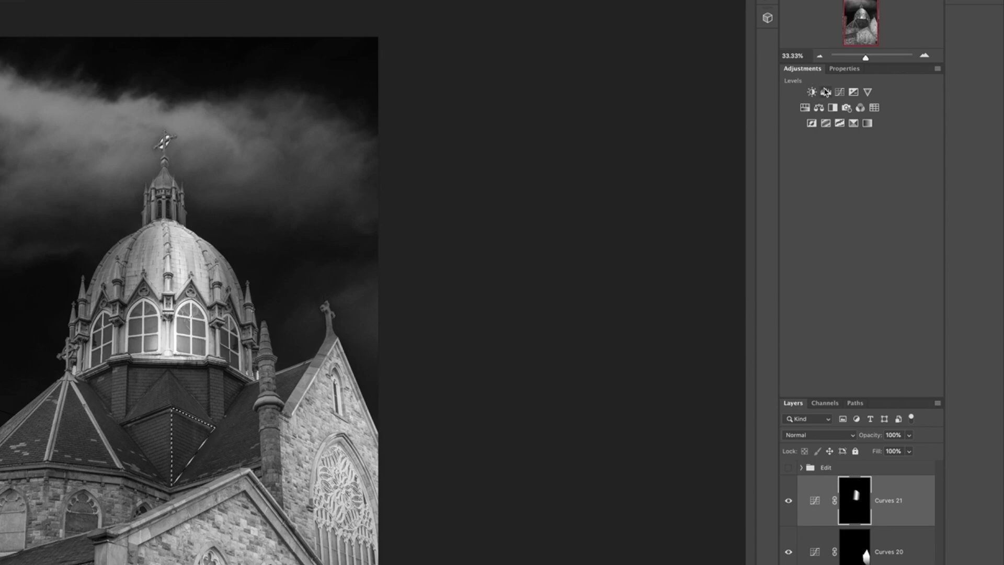
{"action": "left_click", "coordinate": [839, 92]}
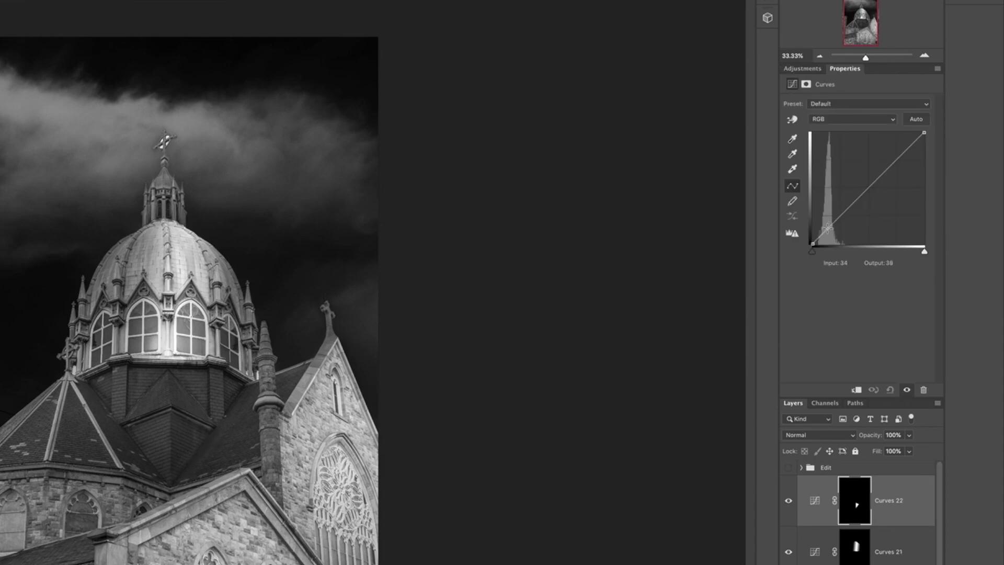
{"action": "left_click_drag", "start_coordinate": [829, 228], "coordinate": [824, 215]}
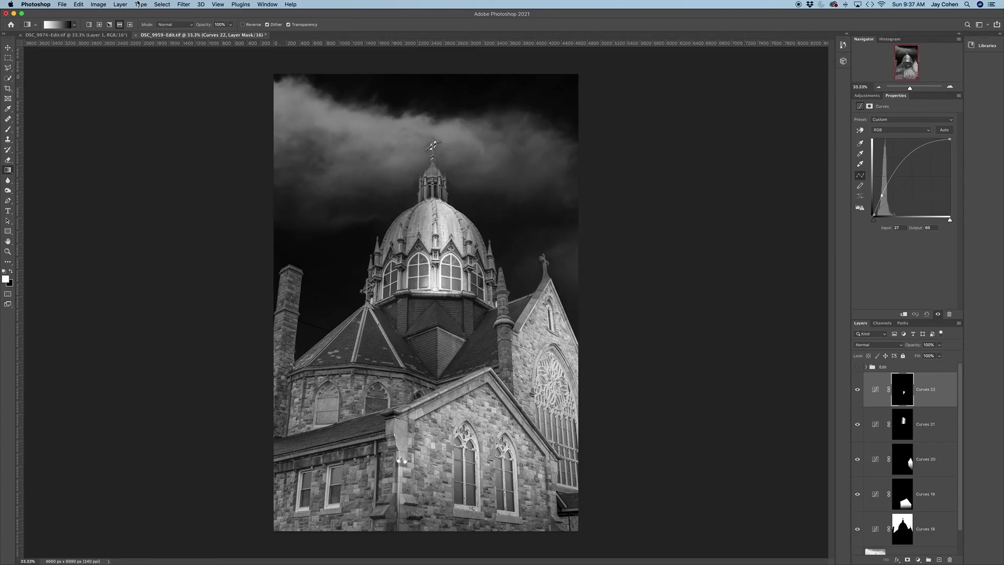
{"action": "left_click", "coordinate": [162, 4]}
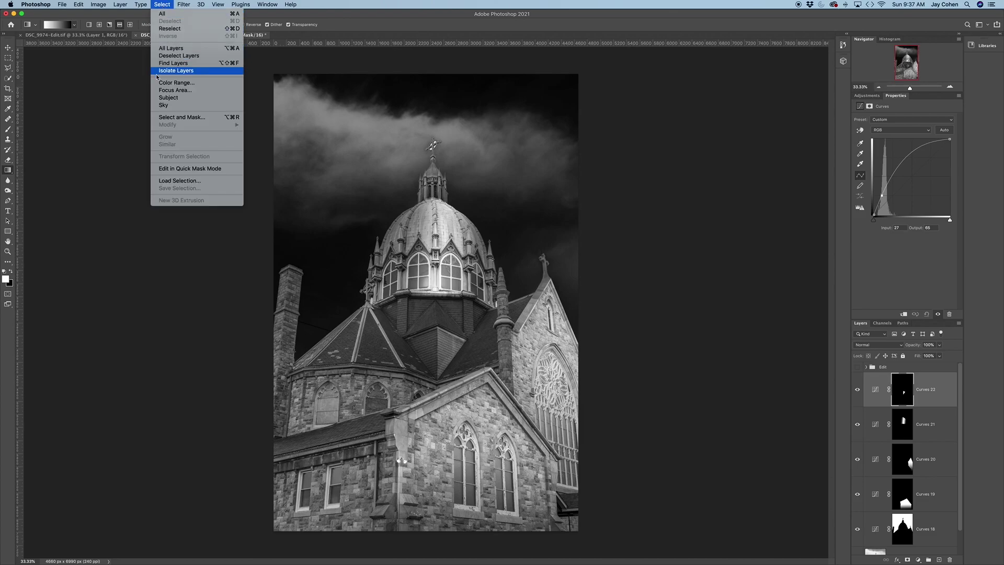
Load the 'top triangle' channel and add Curves 23 with its point lifted to about 43/74
{"action": "left_click", "coordinate": [177, 181]}
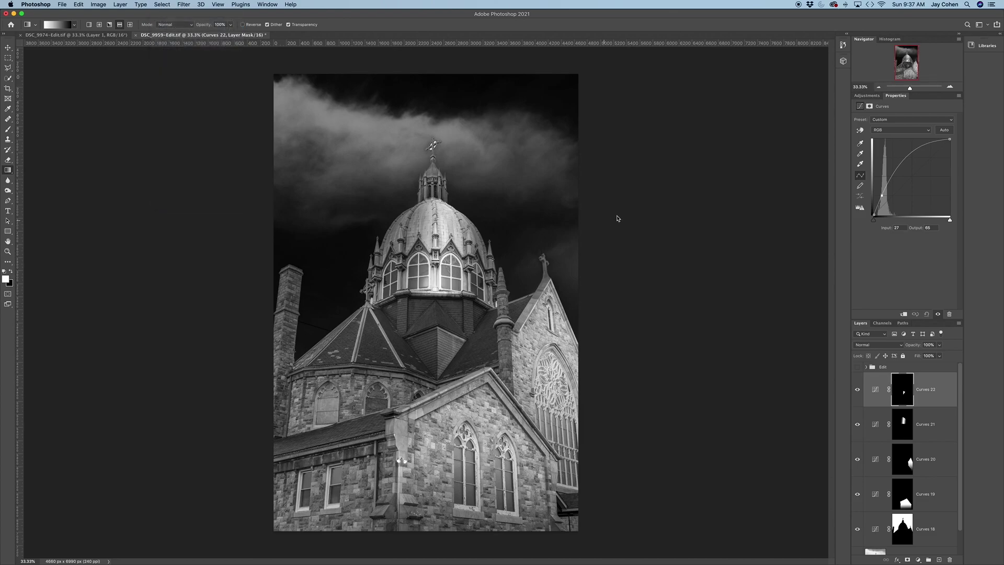
{"action": "left_click", "coordinate": [748, 252]}
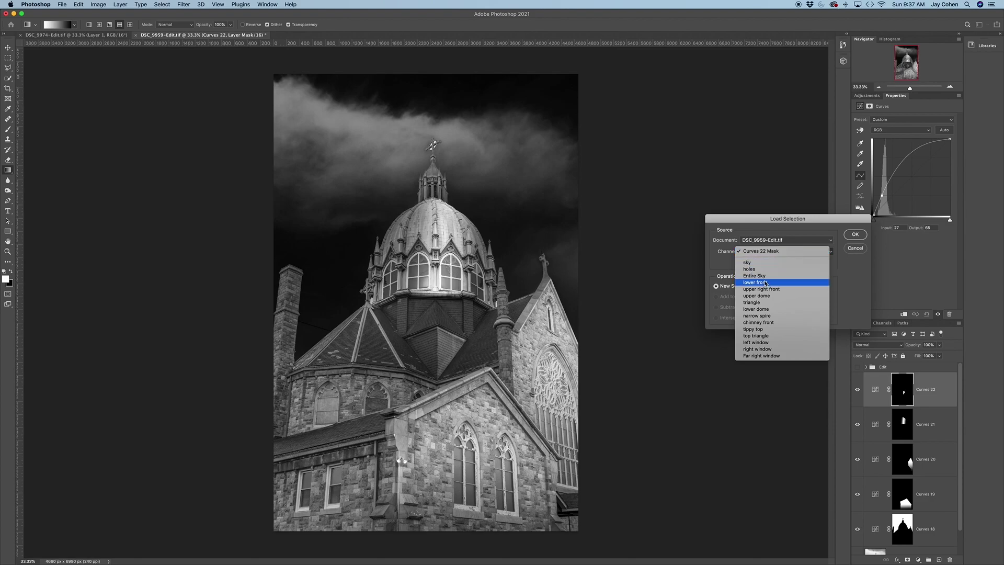
{"action": "left_click", "coordinate": [760, 336]}
{"action": "left_click", "coordinate": [854, 235]}
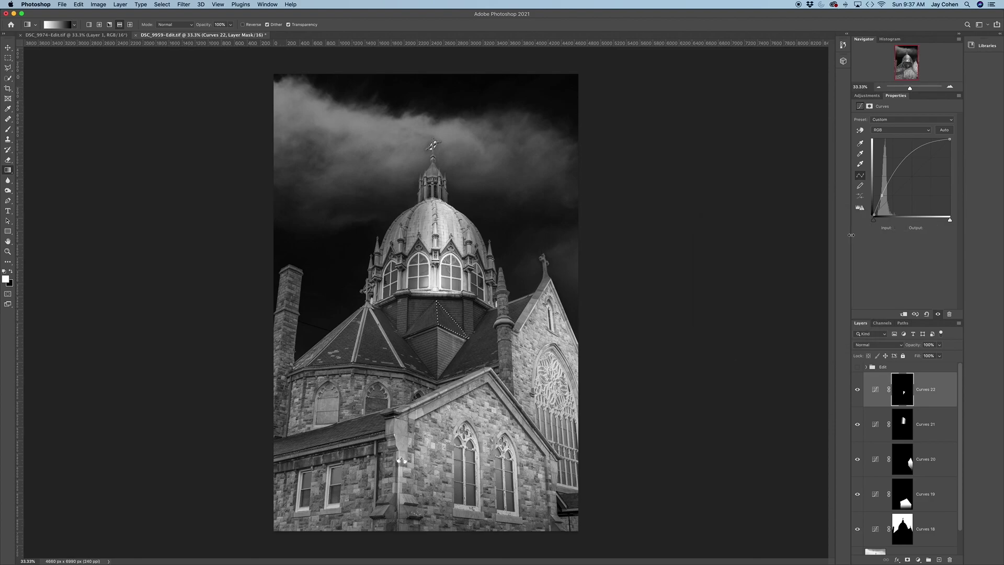
{"action": "left_click", "coordinate": [867, 96]}
{"action": "left_click", "coordinate": [889, 113]}
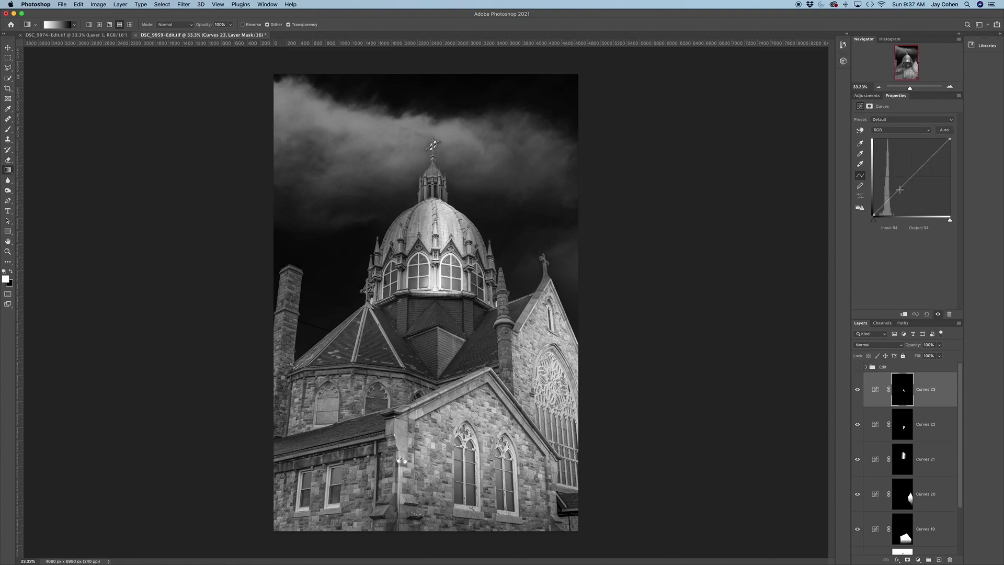
{"action": "left_click_drag", "start_coordinate": [889, 200], "coordinate": [887, 194]}
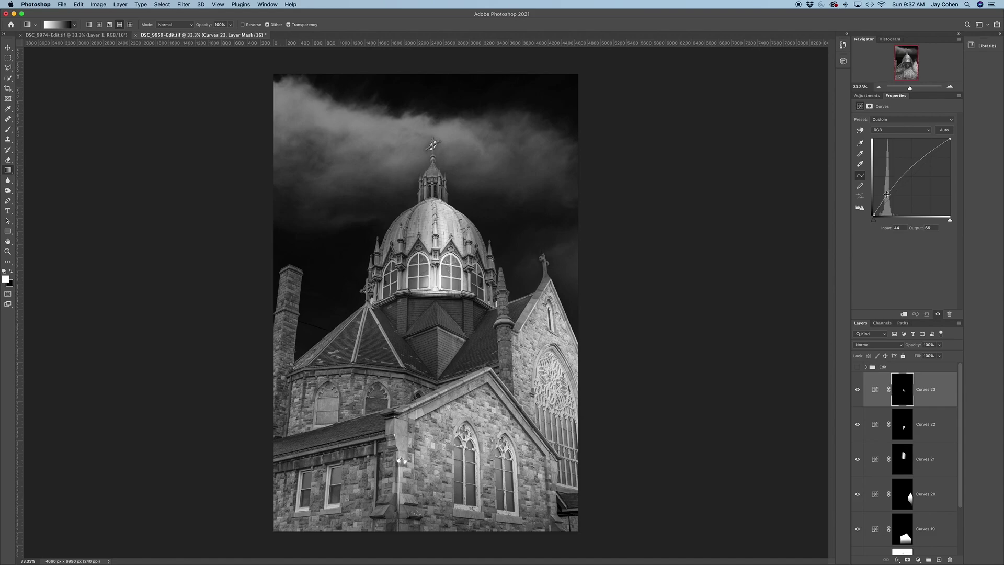
{"action": "left_click_drag", "start_coordinate": [887, 194], "coordinate": [887, 192]}
Load the 'lower dome' channel and add Curves 24 with its curve raised to brighten the roof
{"action": "left_click", "coordinate": [162, 6]}
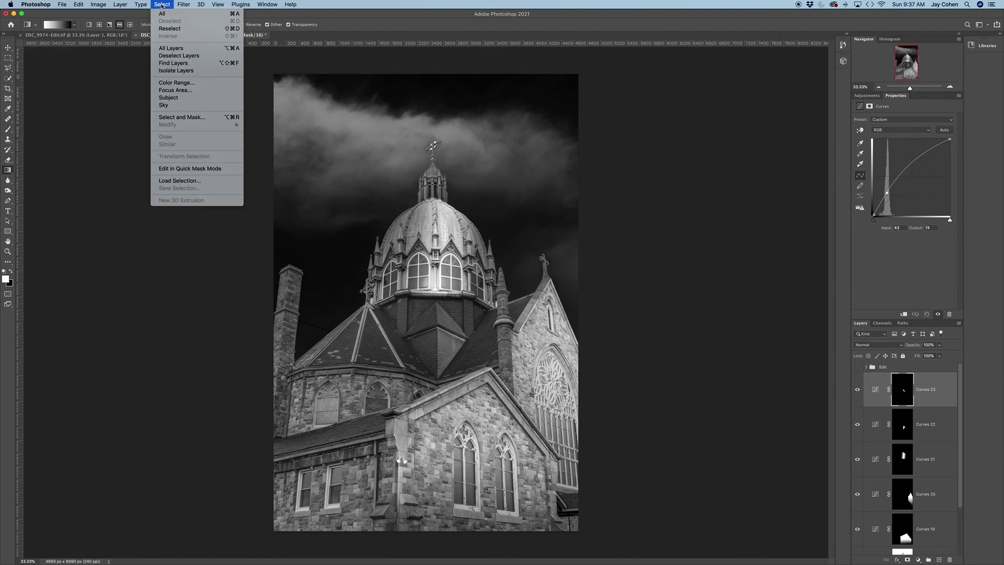
{"action": "left_click", "coordinate": [175, 180]}
{"action": "left_click", "coordinate": [758, 253]}
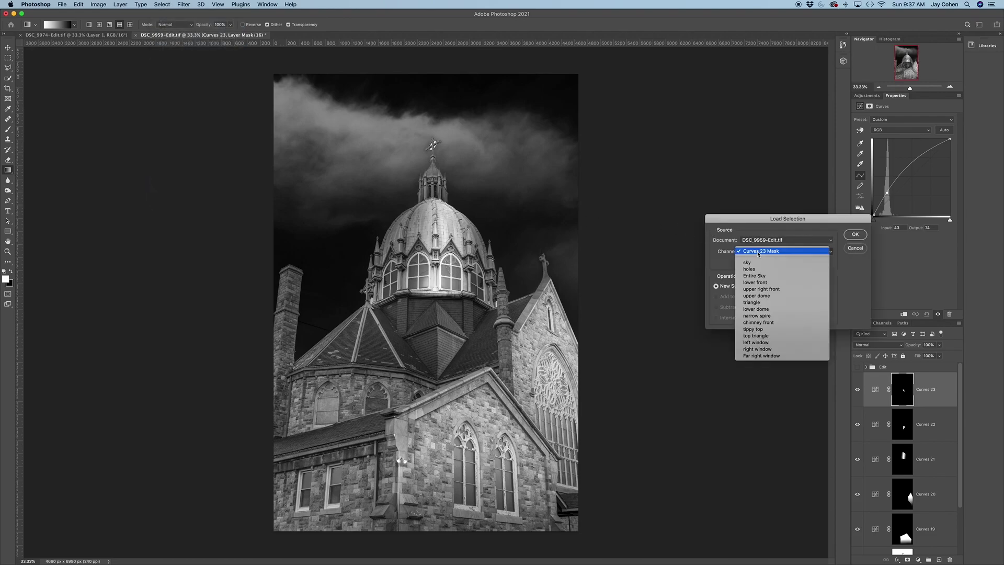
{"action": "left_click", "coordinate": [756, 309]}
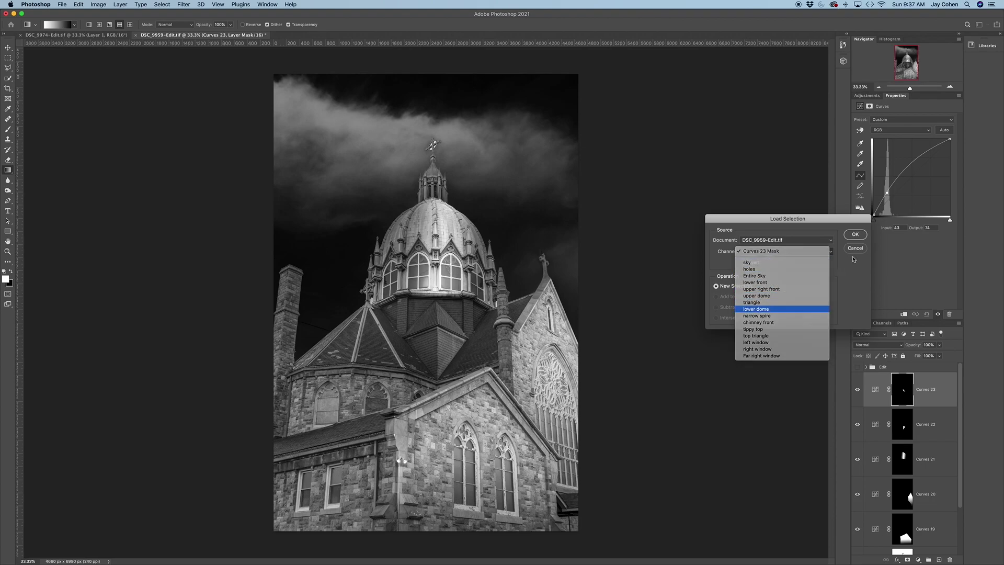
{"action": "left_click", "coordinate": [856, 236]}
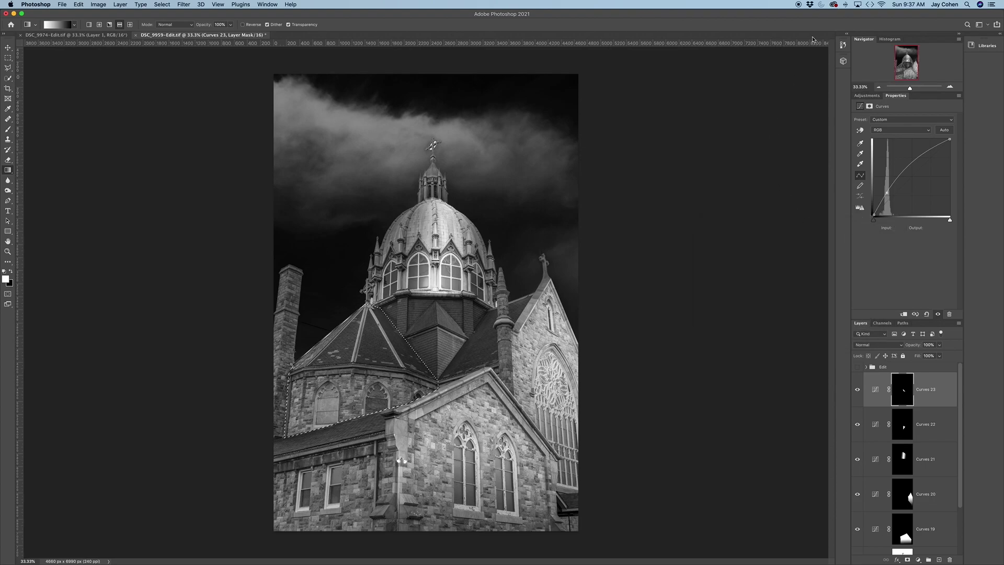
{"action": "left_click", "coordinate": [867, 95]}
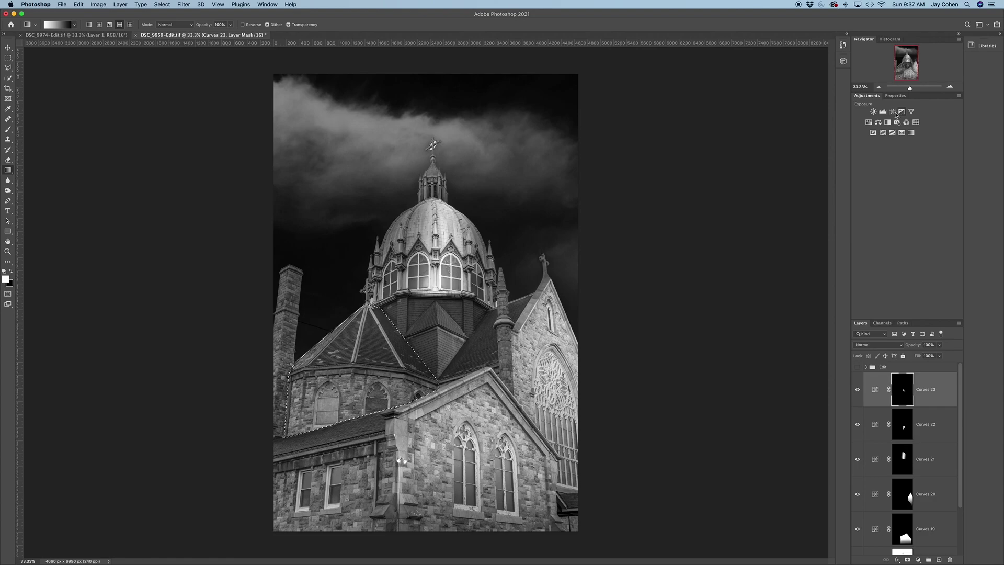
{"action": "left_click", "coordinate": [892, 112]}
{"action": "left_click_drag", "start_coordinate": [899, 187], "coordinate": [891, 175]}
Drag a gradient on the Curves 24 mask, deselect, and toggle the layer to compare
{"action": "left_click", "coordinate": [164, 4]}
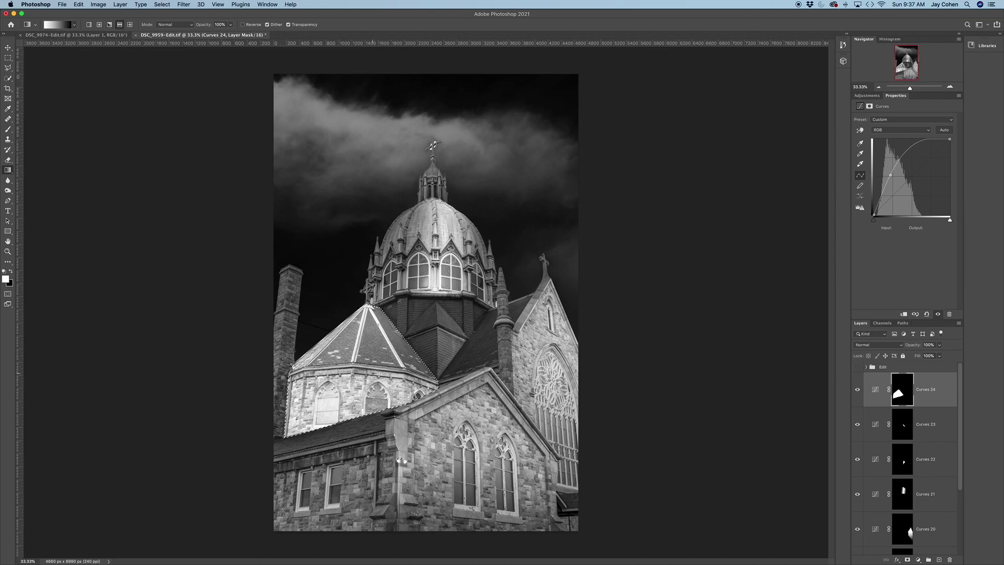
{"action": "left_click_drag", "start_coordinate": [427, 361], "coordinate": [397, 335]}
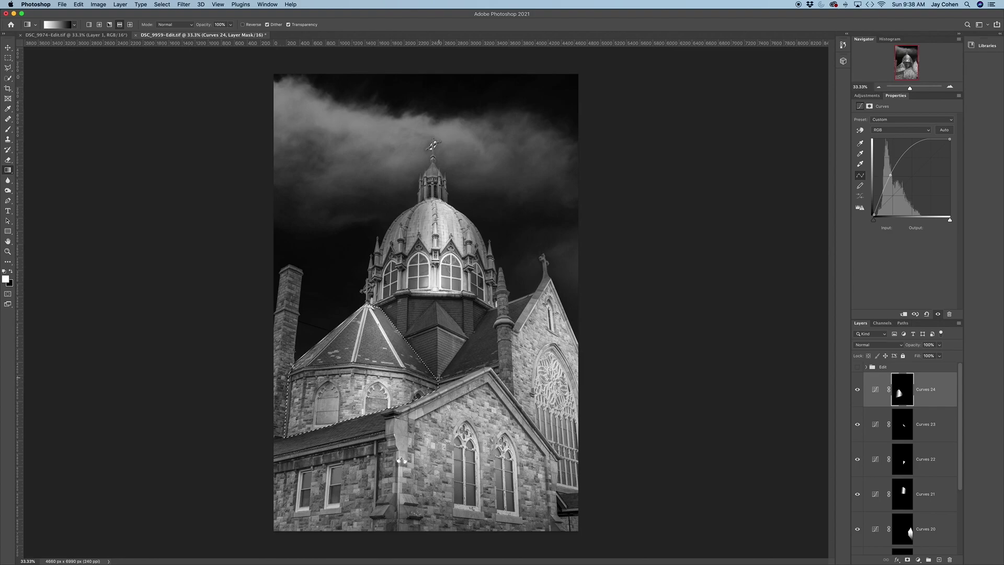
{"action": "key", "text": "super+d"}
{"action": "left_click", "coordinate": [857, 390]}
{"action": "left_click", "coordinate": [857, 390]}
{"action": "left_click", "coordinate": [163, 5]}
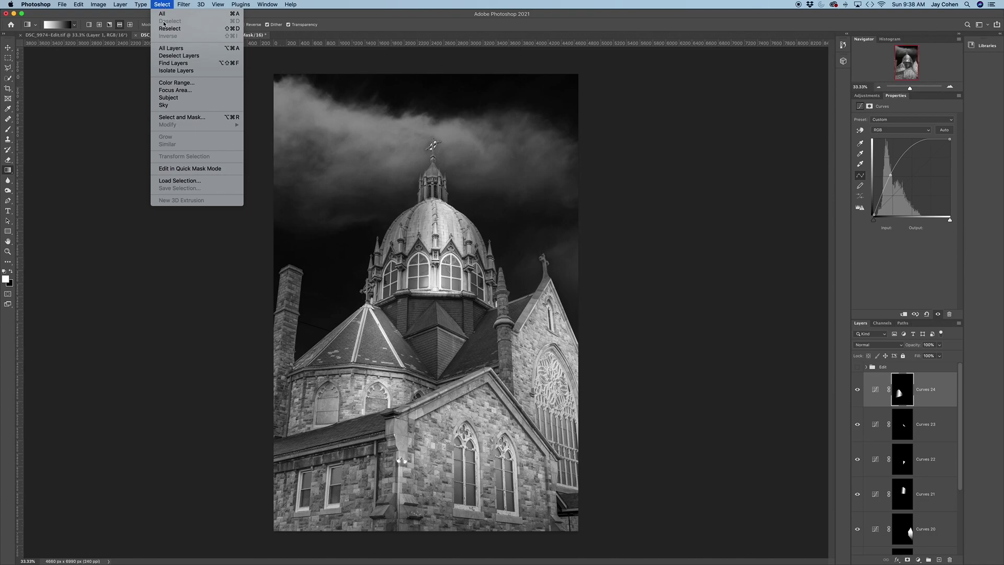
Load the saved 'left window' selection onto the photo
{"action": "left_click", "coordinate": [179, 181]}
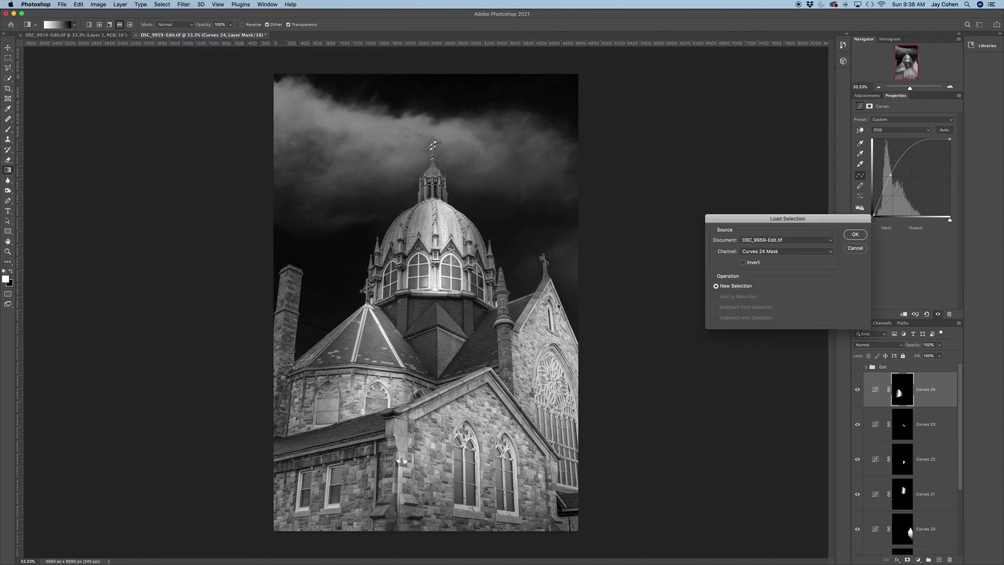
{"action": "left_click", "coordinate": [752, 254]}
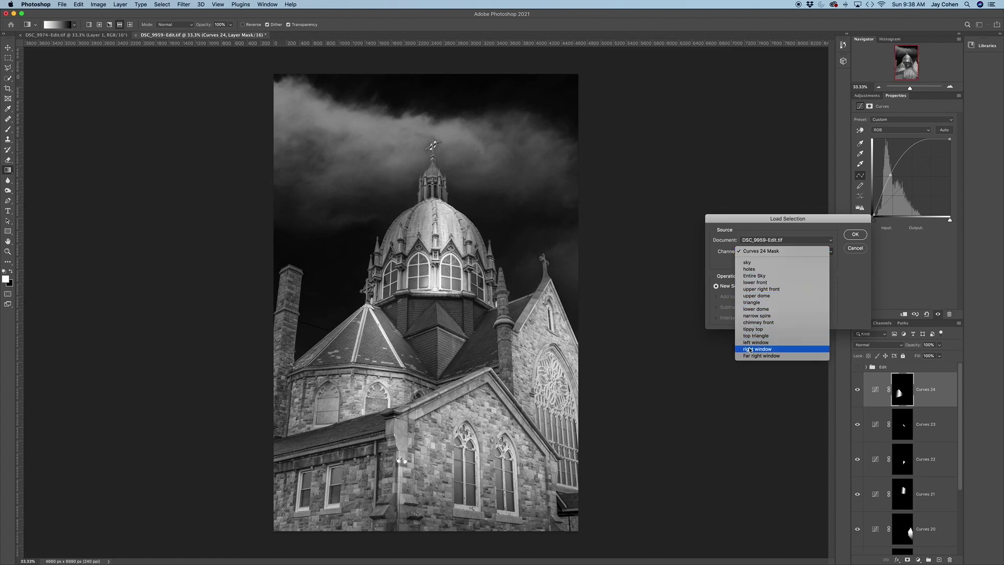
{"action": "key", "text": "Return"}
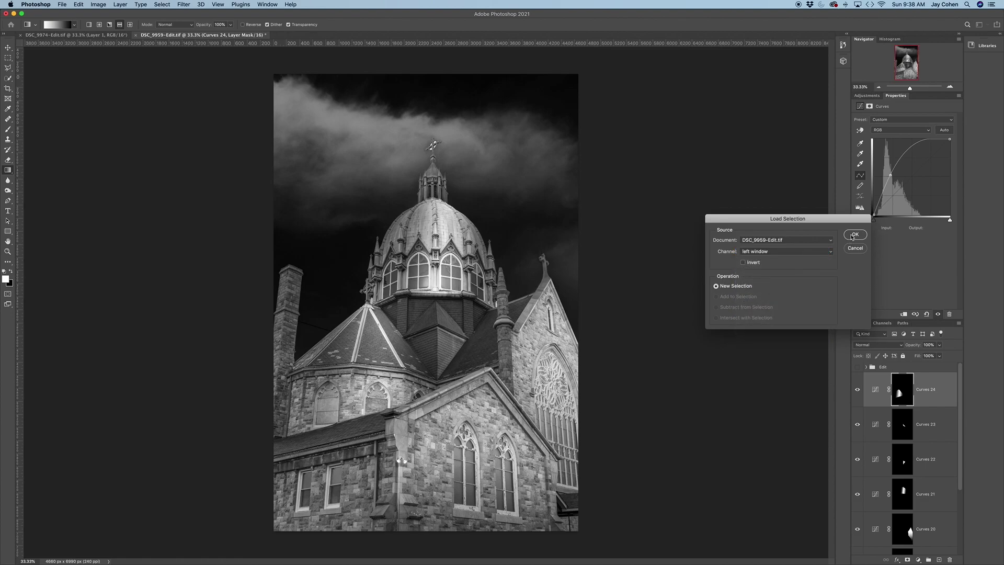
{"action": "left_click", "coordinate": [855, 235]}
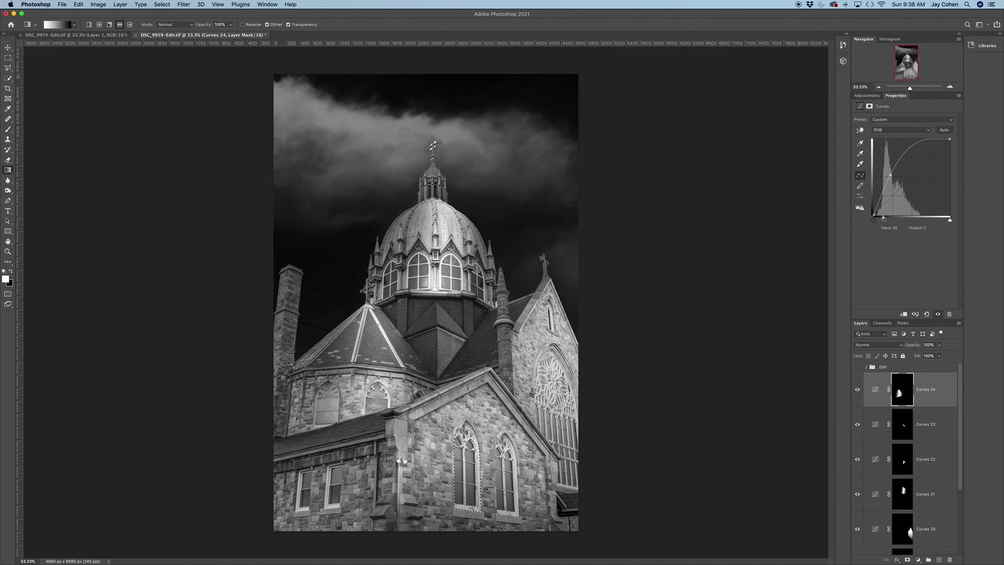
Add Curves 25 masked to the left window, pulling its low point down to darken it
{"action": "left_click", "coordinate": [863, 97]}
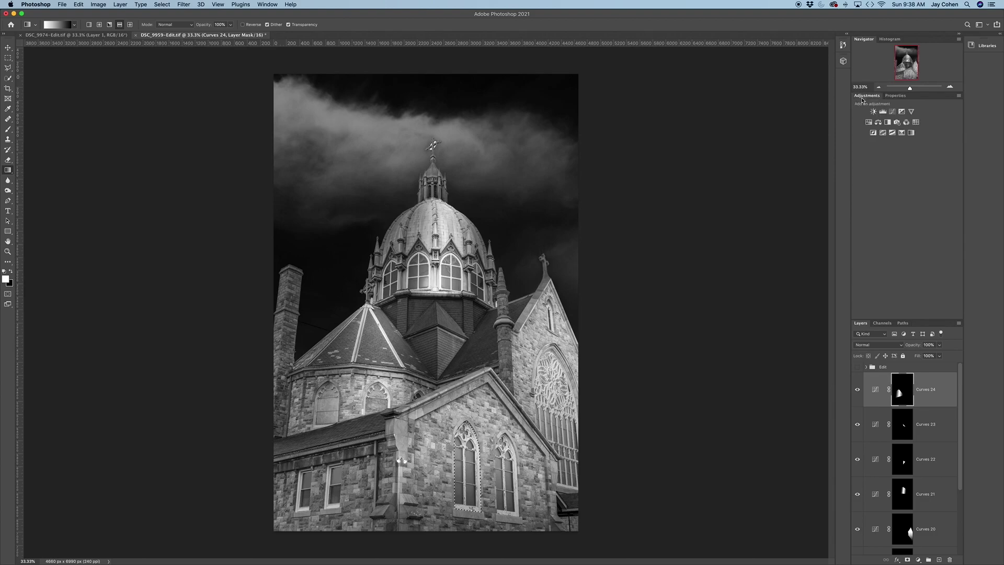
{"action": "left_click", "coordinate": [892, 112]}
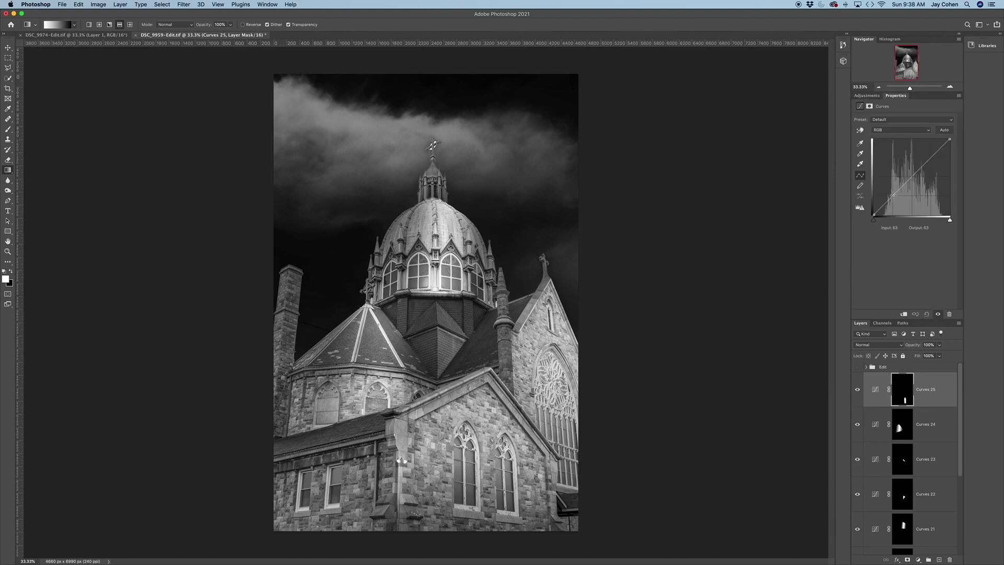
{"action": "left_click_drag", "start_coordinate": [893, 196], "coordinate": [895, 205]}
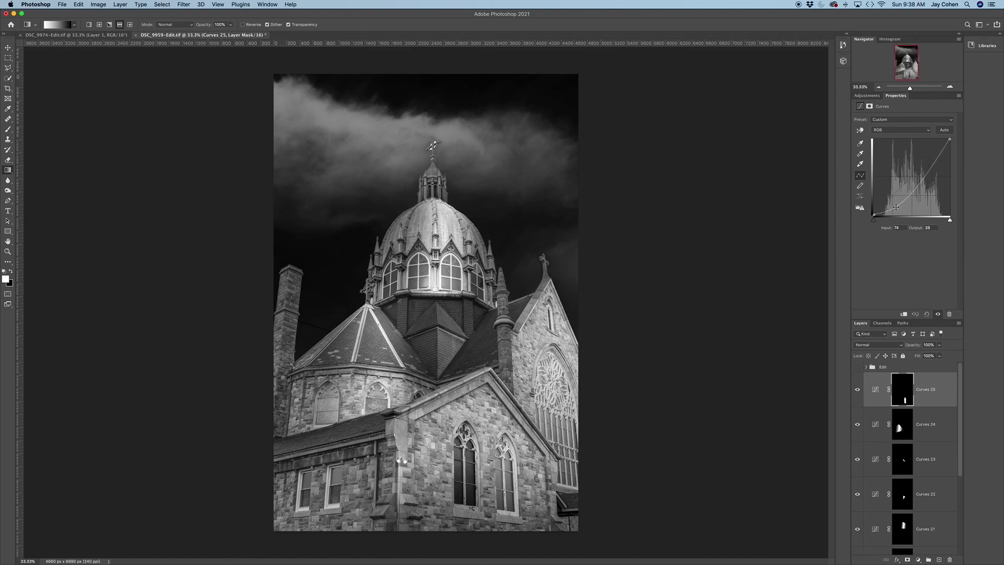
{"action": "key", "text": "super+plus"}
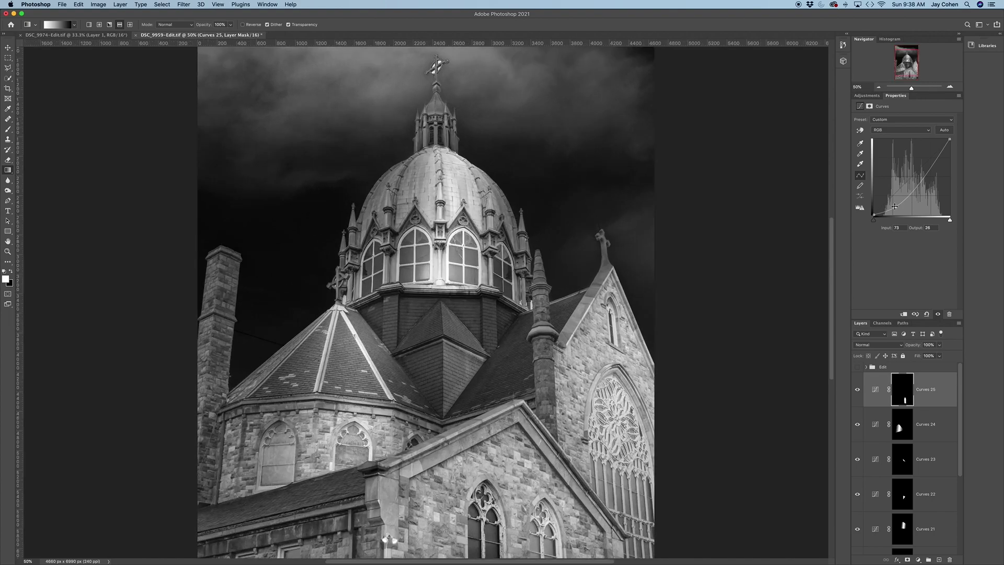
{"action": "left_click_drag", "start_coordinate": [504, 356], "coordinate": [432, 106]}
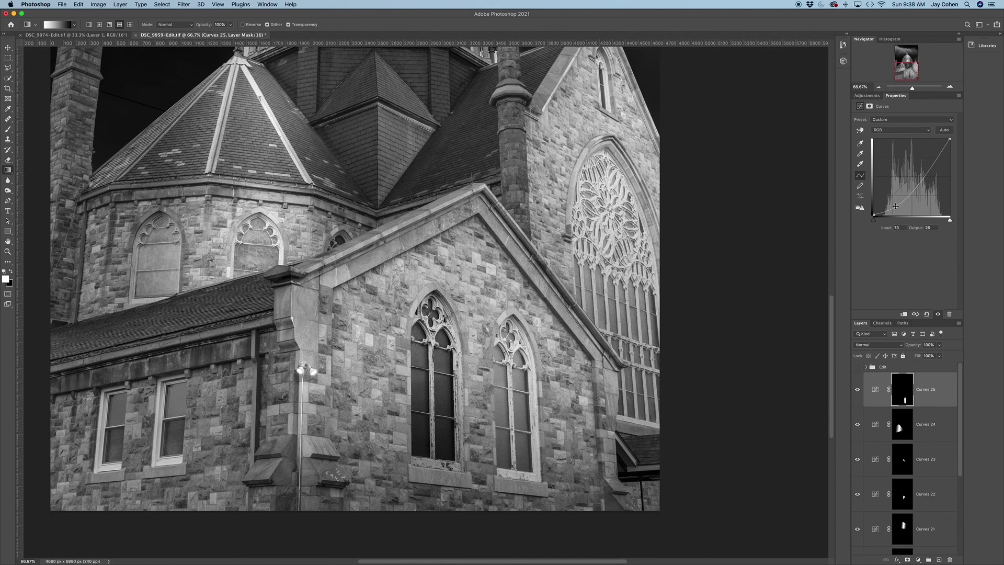
Fine-tune the window curve to input 78, output 15 and lift lighter tones, checking before/after
{"action": "left_click_drag", "start_coordinate": [896, 206], "coordinate": [896, 208]}
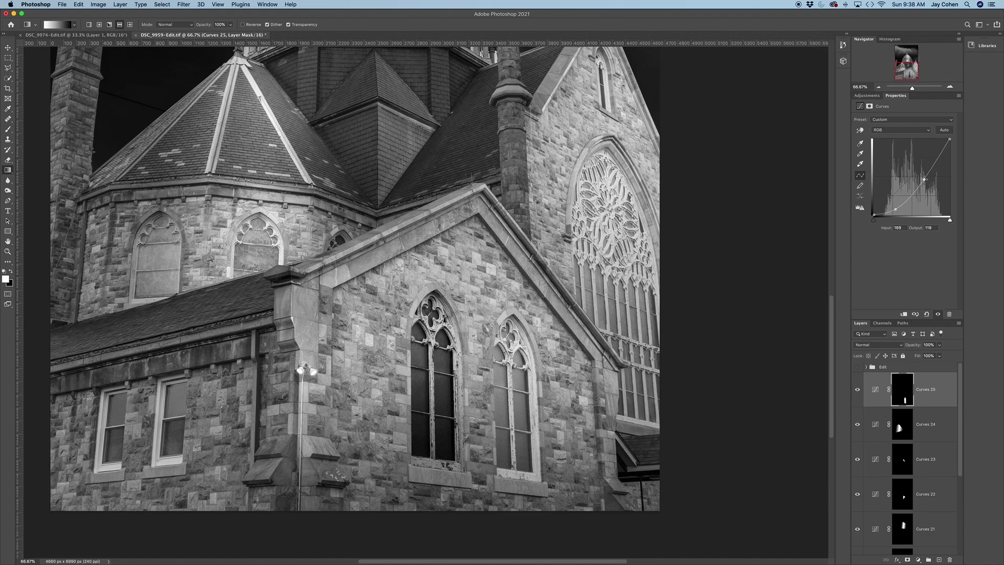
{"action": "left_click_drag", "start_coordinate": [924, 179], "coordinate": [920, 175]}
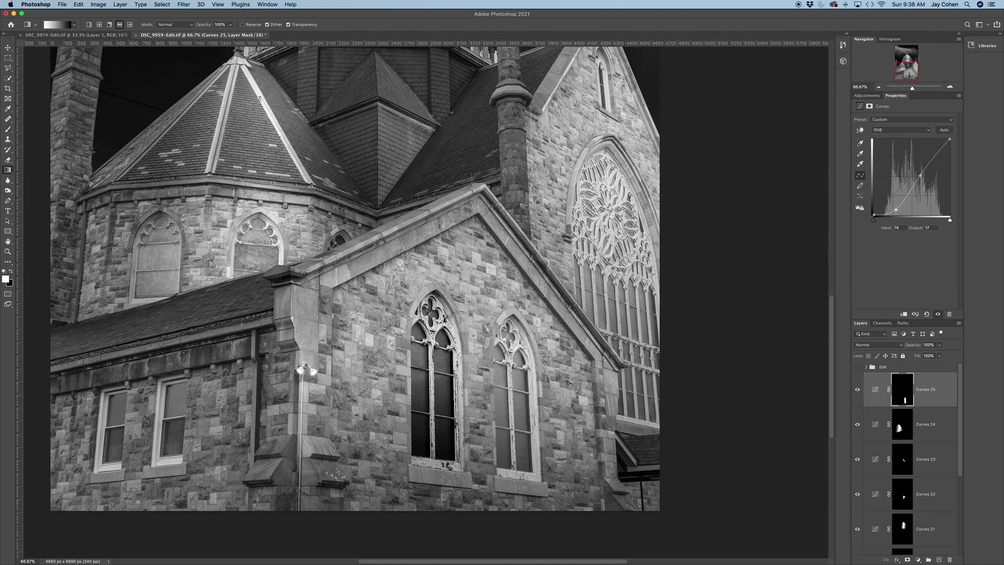
{"action": "left_click_drag", "start_coordinate": [895, 209], "coordinate": [897, 210]}
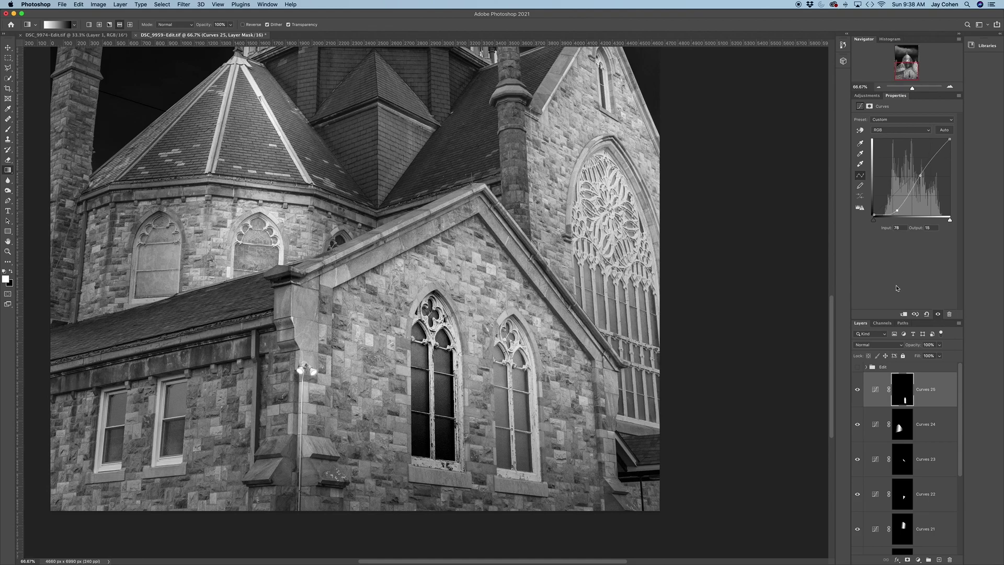
{"action": "left_click", "coordinate": [858, 389]}
{"action": "left_click", "coordinate": [858, 389]}
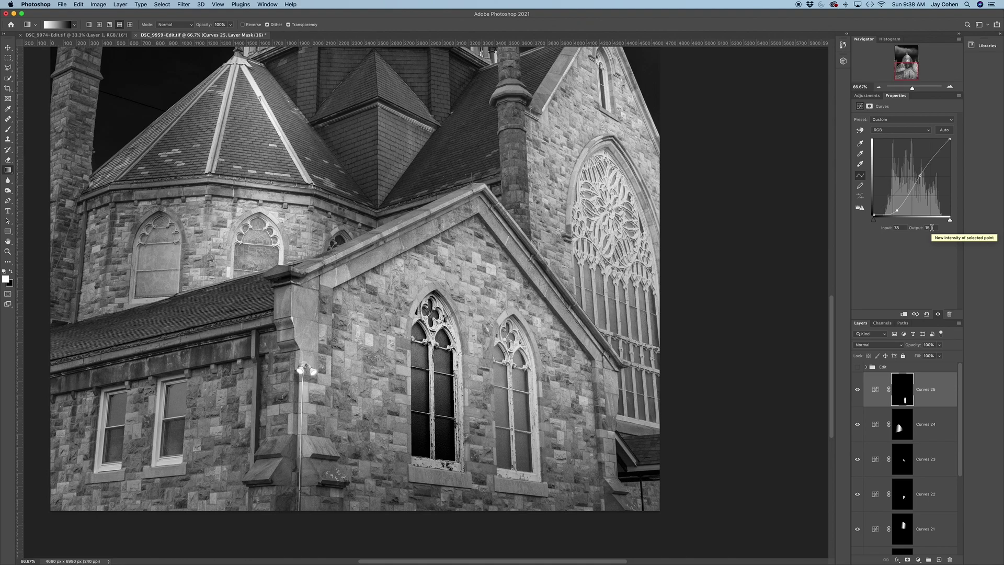
{"action": "key", "text": "super+minus"}
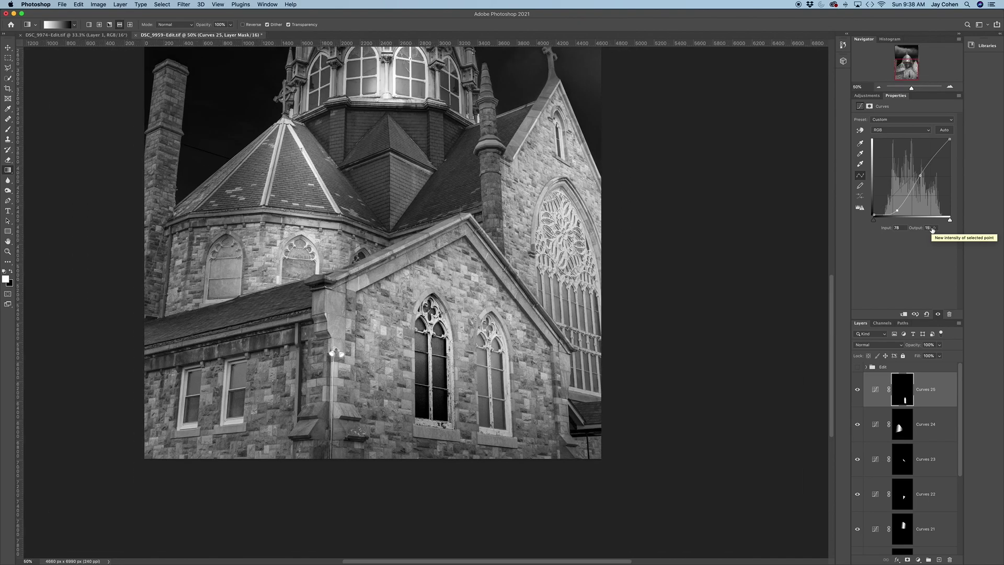
{"action": "key", "text": "super+minus"}
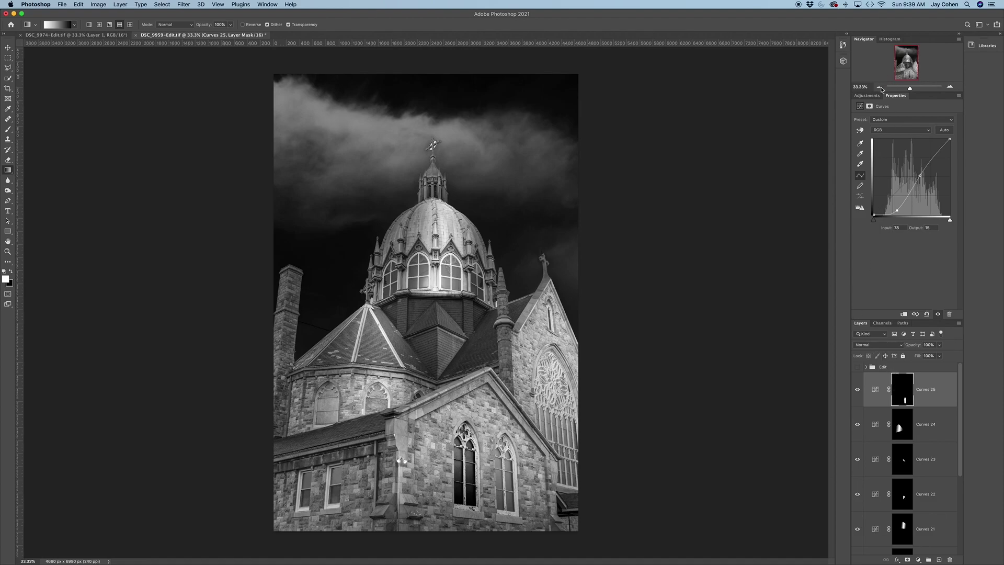
Add an unmasked Curves 26 that deepens shadows and raises highlights to input 154, output 168
{"action": "left_click", "coordinate": [868, 96]}
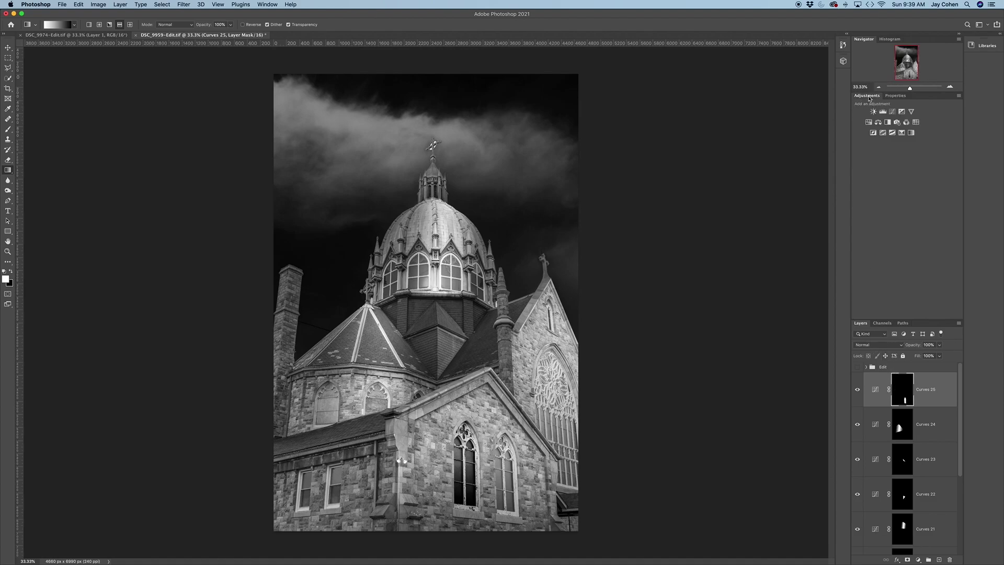
{"action": "left_click", "coordinate": [892, 112]}
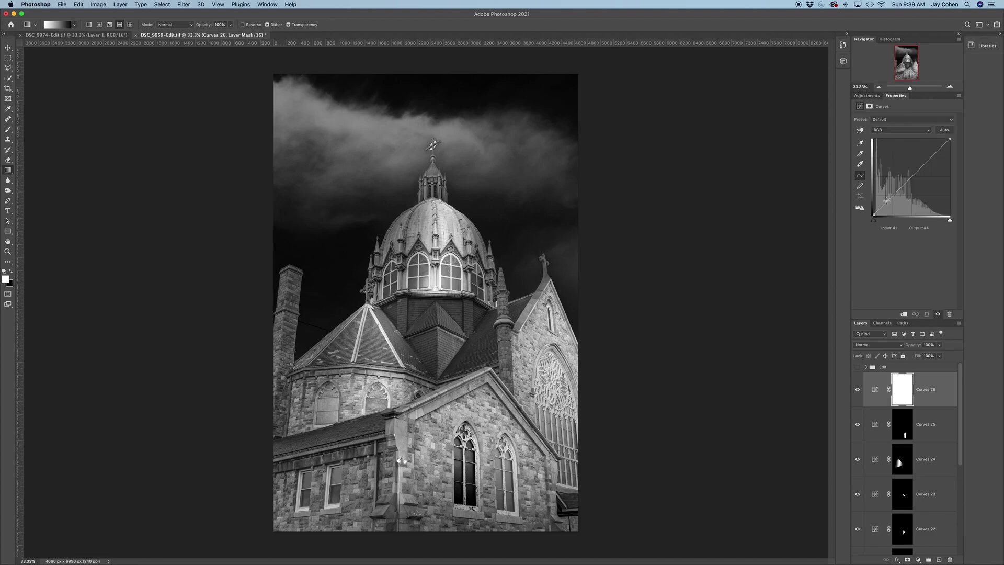
{"action": "left_click_drag", "start_coordinate": [887, 201], "coordinate": [889, 206]}
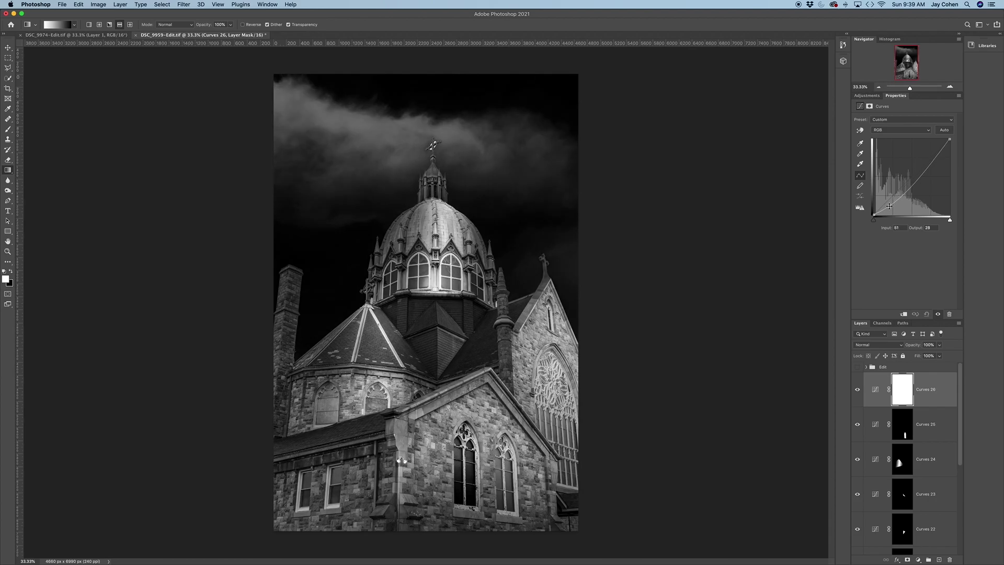
{"action": "left_click_drag", "start_coordinate": [923, 172], "coordinate": [920, 167]}
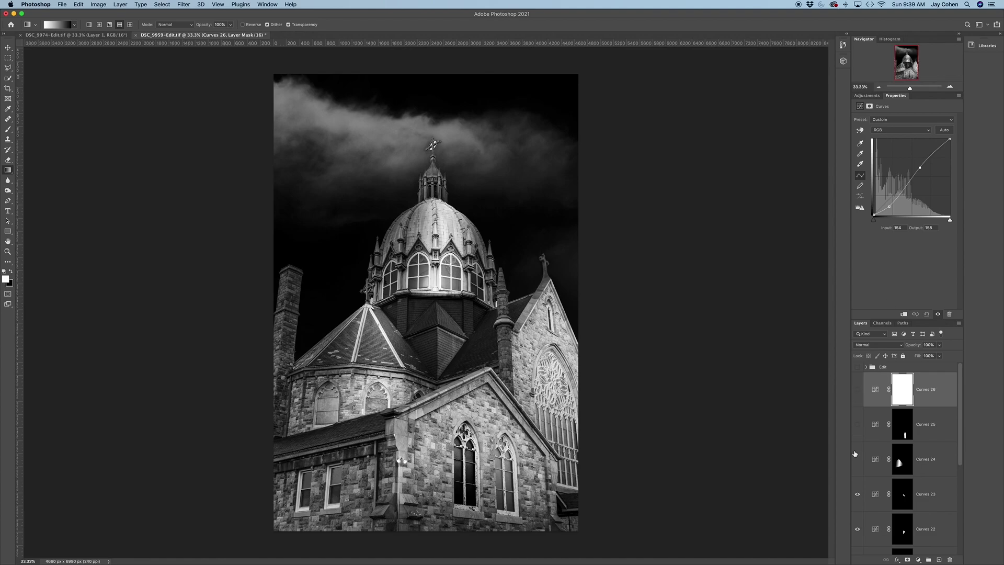
Toggle the Edit group off and on to compare against the original photo
{"action": "scroll", "coordinate": [856, 515], "scroll_direction": "down", "scroll_amount": 1}
{"action": "scroll", "coordinate": [907, 460], "scroll_direction": "down", "scroll_amount": 4}
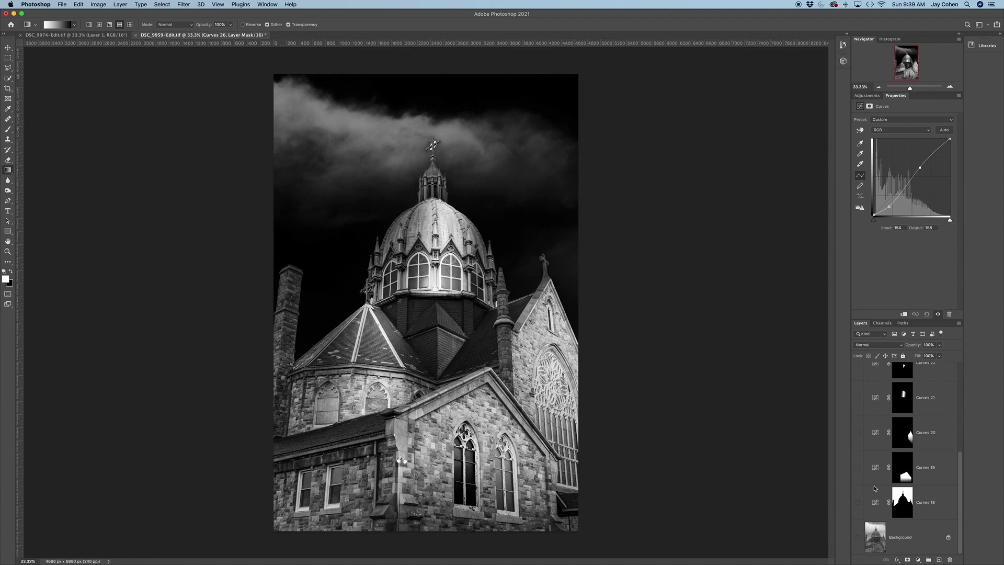
{"action": "left_click", "coordinate": [858, 537], "text": "alt"}
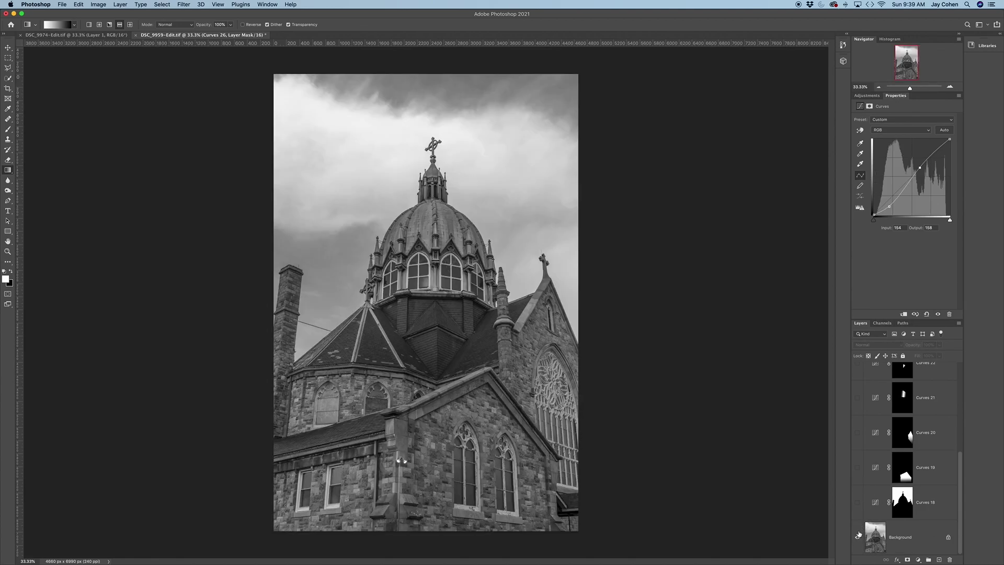
{"action": "scroll", "coordinate": [872, 445], "scroll_direction": "up", "scroll_amount": 5}
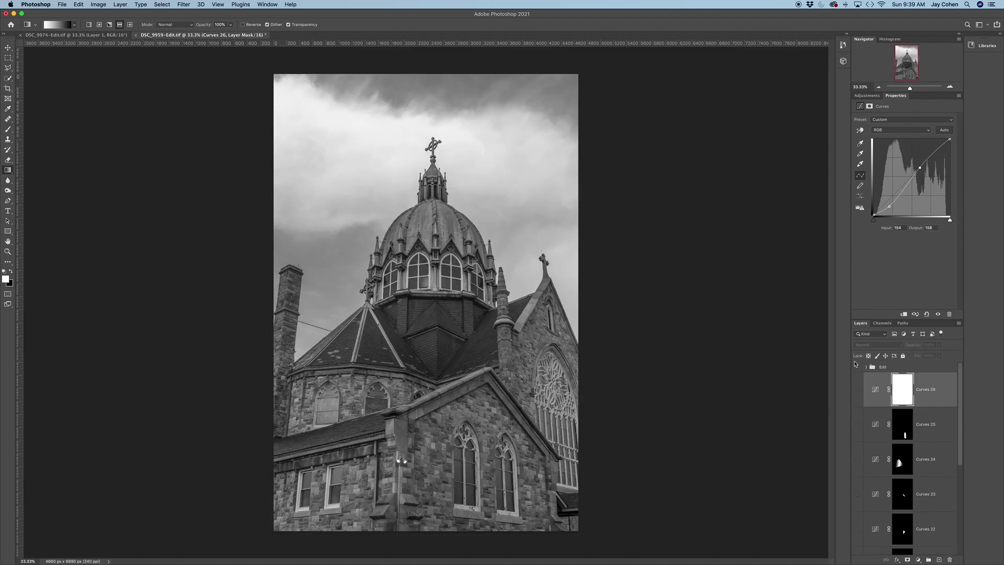
{"action": "left_click", "coordinate": [858, 368]}
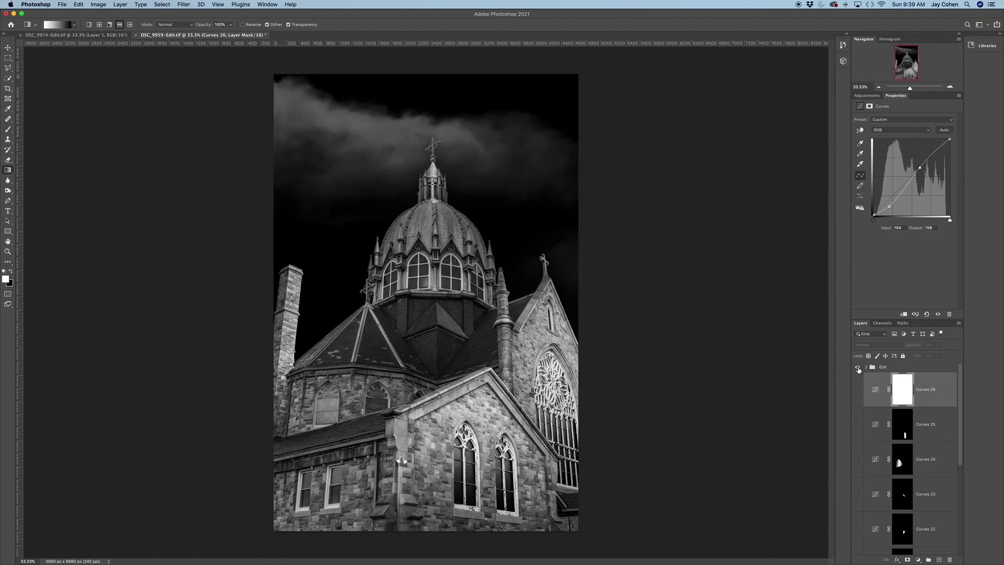